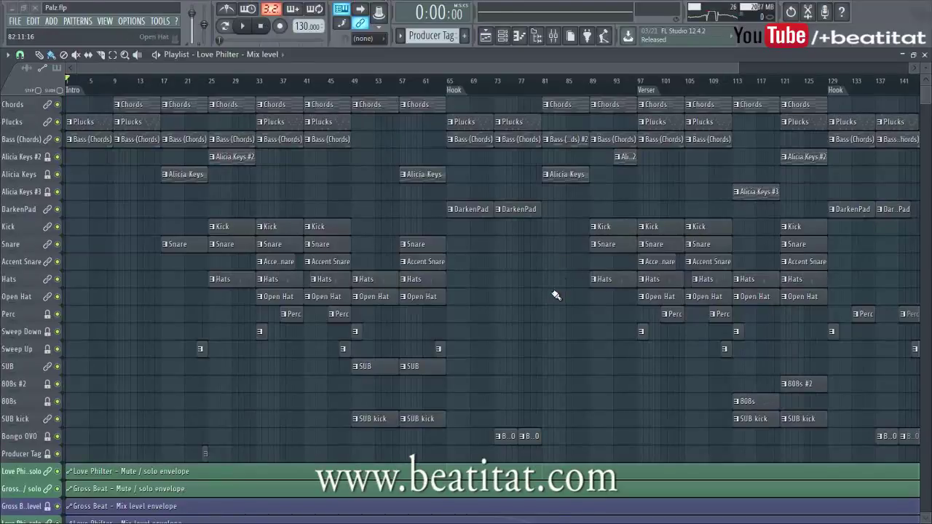
# Step: Select the Master track in the mixer and bypass its effects from Fruity Parametric EQ 2 through L3 MultiMaximizer
pyautogui.scroll(-2, 547, 344)
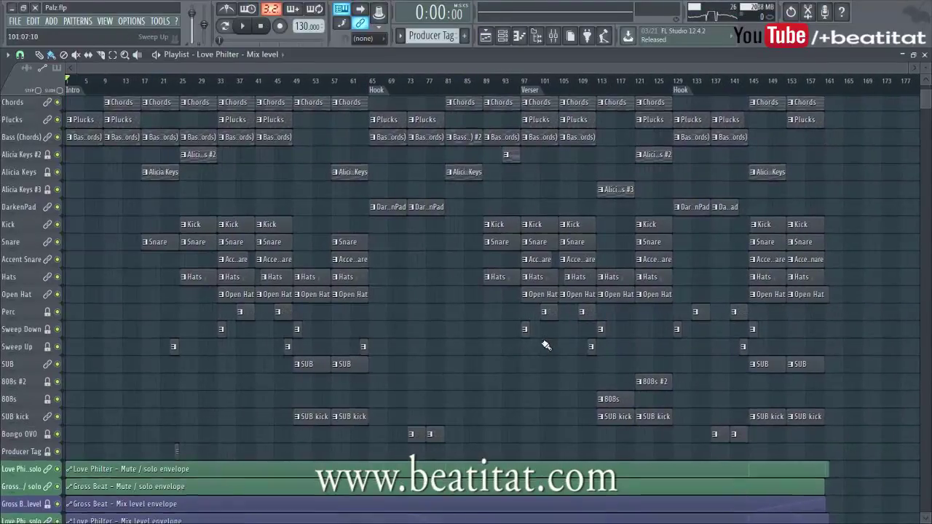
pyautogui.scroll(-6, 552, 343)
pyautogui.scroll(8, 511, 313)
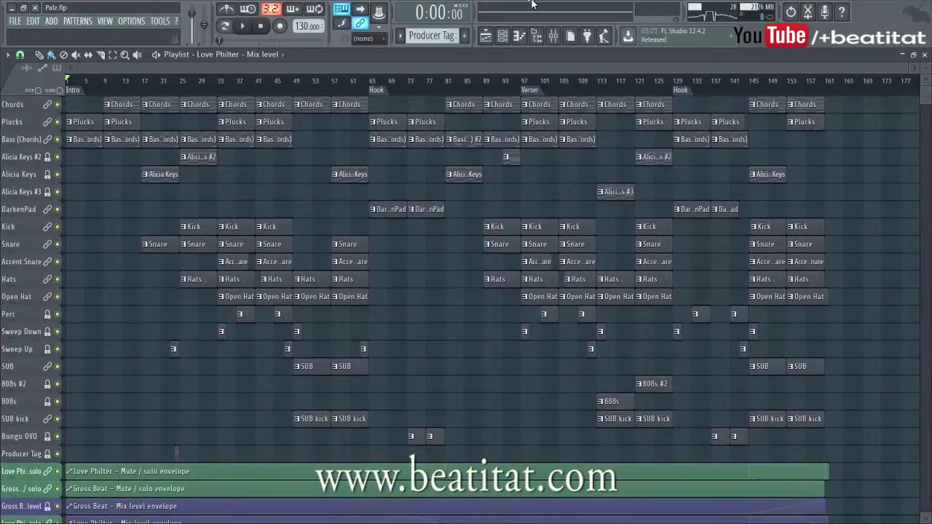
pyautogui.click(551, 37)
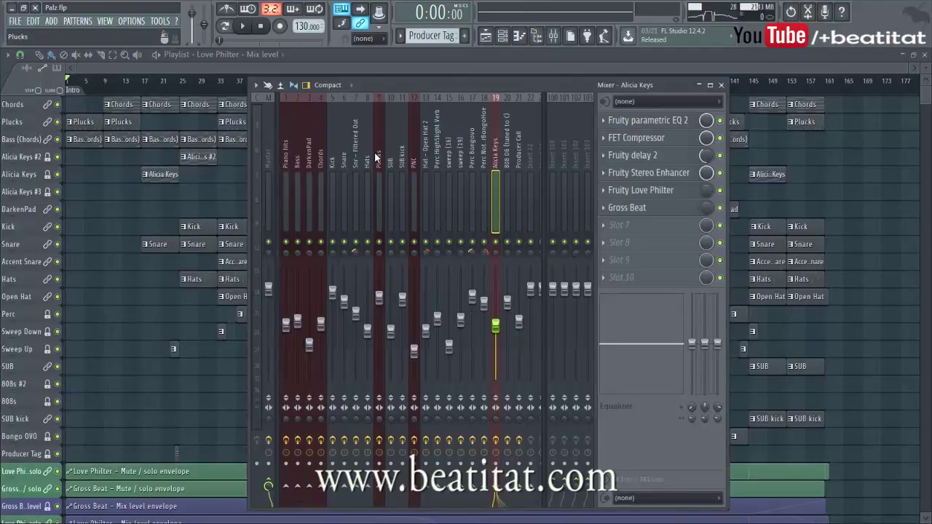
pyautogui.press('Left')
pyautogui.press('Left')
pyautogui.press('Left')
pyautogui.press('Left')
pyautogui.press('Left')
pyautogui.press('Left')
pyautogui.press('Left')
pyautogui.press('Left')
pyautogui.press('Left')
pyautogui.press('Left')
pyautogui.press('Left')
pyautogui.press('Left')
pyautogui.press('Left')
pyautogui.press('Left')
pyautogui.press('Left')
pyautogui.press('Left')
pyautogui.press('Left')
pyautogui.press('Left')
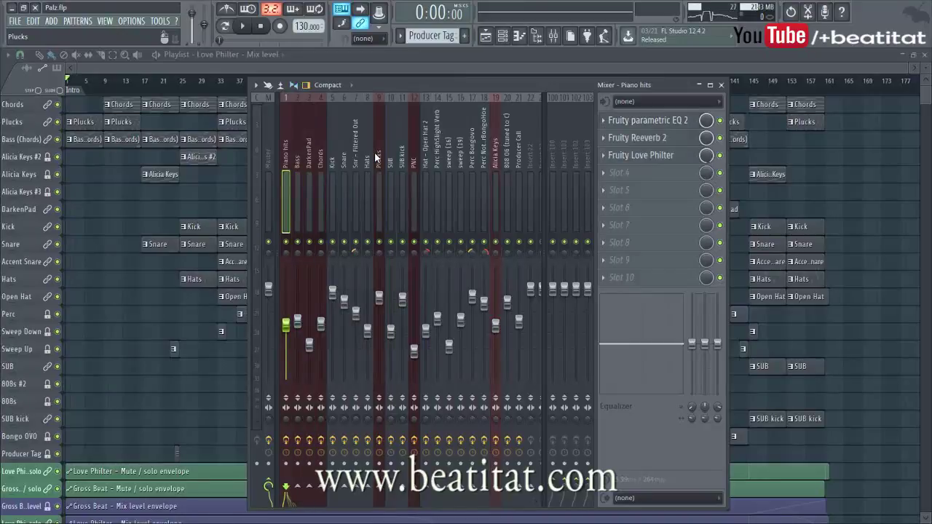
pyautogui.press('Left')
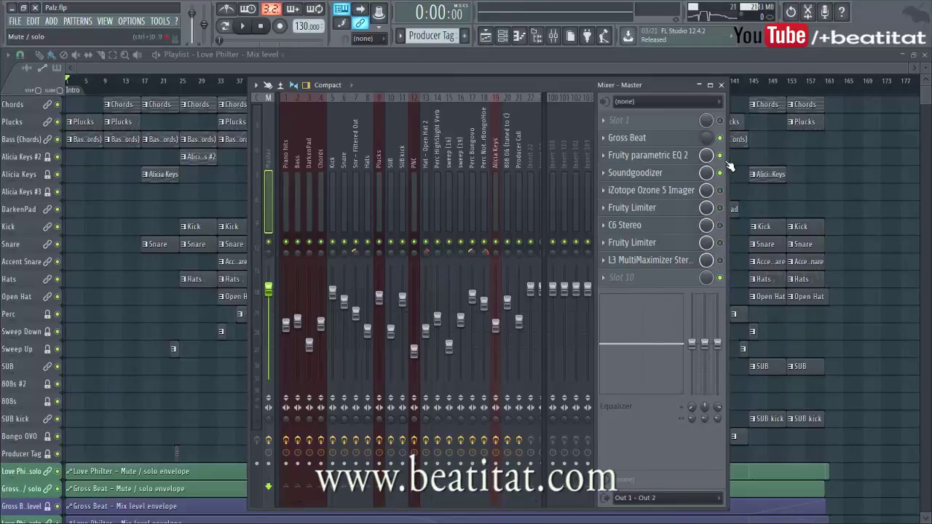
pyautogui.press('F9')
# Step: Audition the arrangement from bars 25, 33, 49, 65 and 81, and return playback to the first Hook marker
pyautogui.press('space')
pyautogui.click(179, 85)
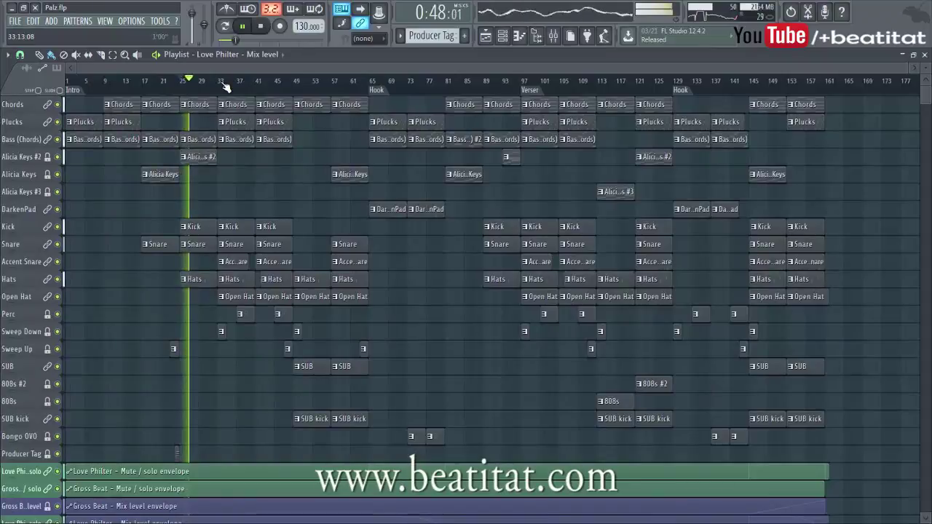
pyautogui.press('space')
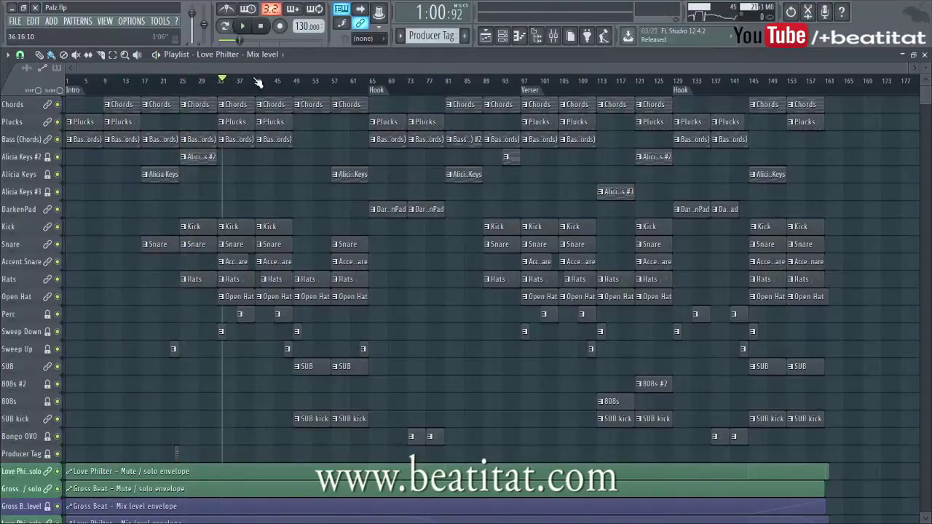
pyautogui.press('space')
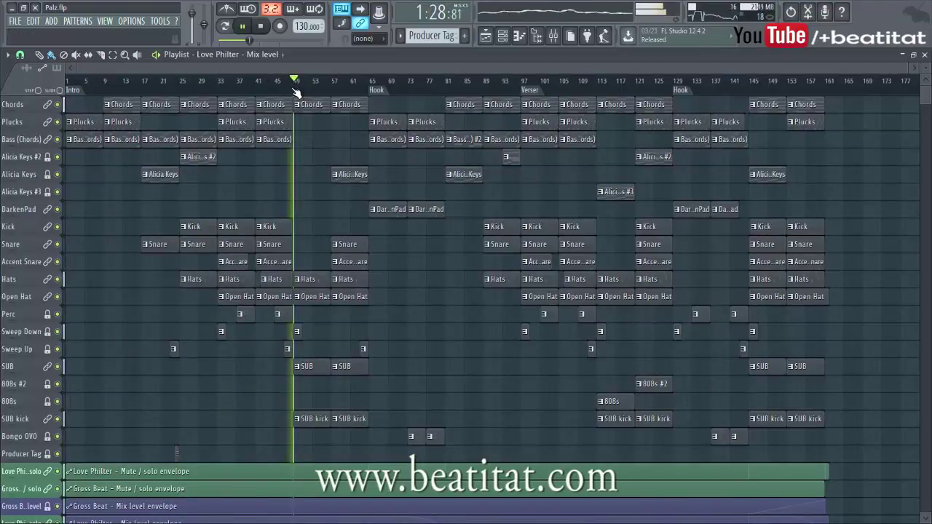
pyautogui.click(371, 91)
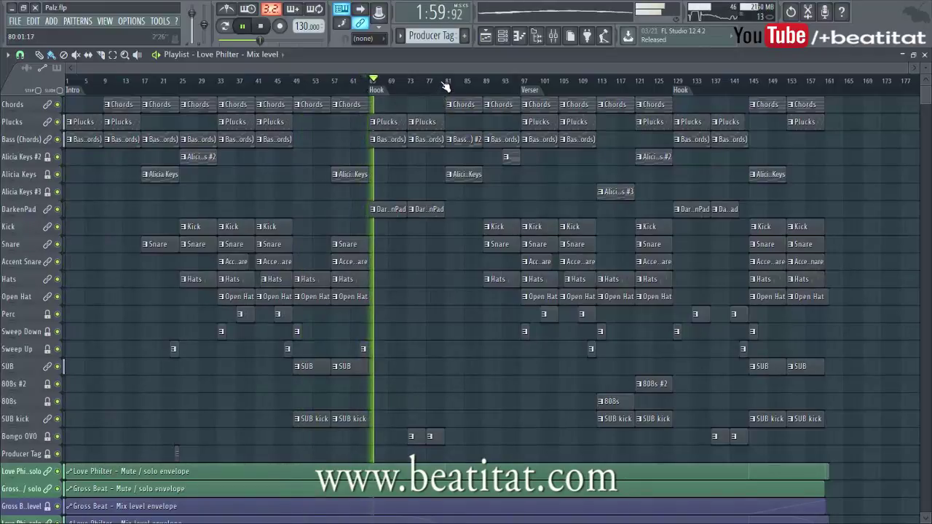
pyautogui.scroll(-4, 435, 264)
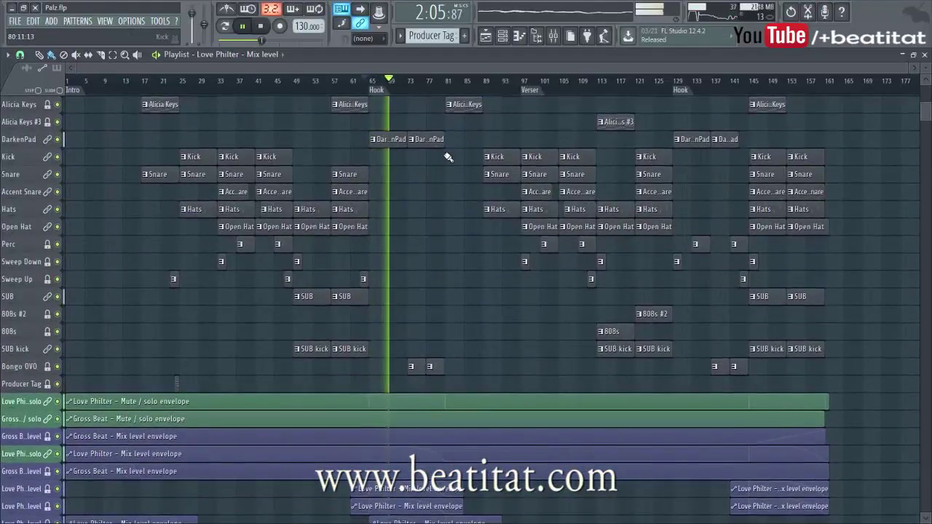
pyautogui.click(444, 82)
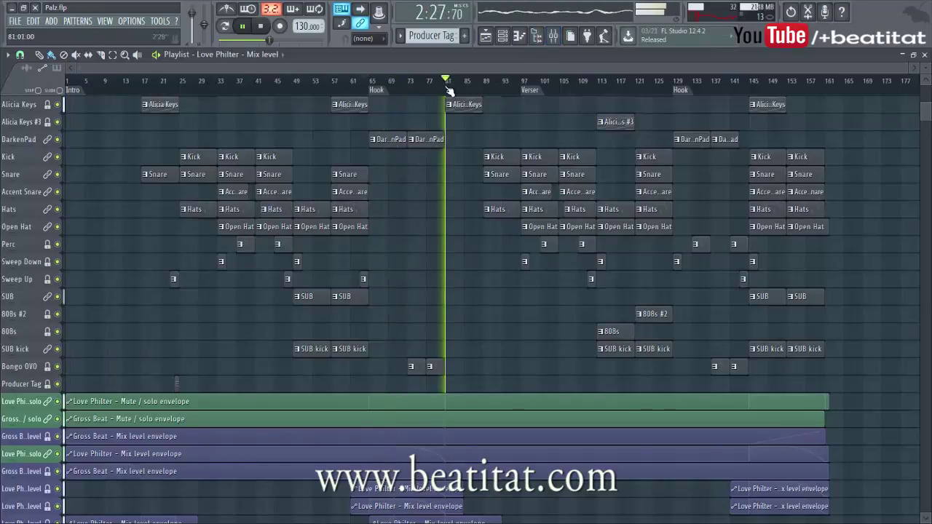
pyautogui.click(371, 83)
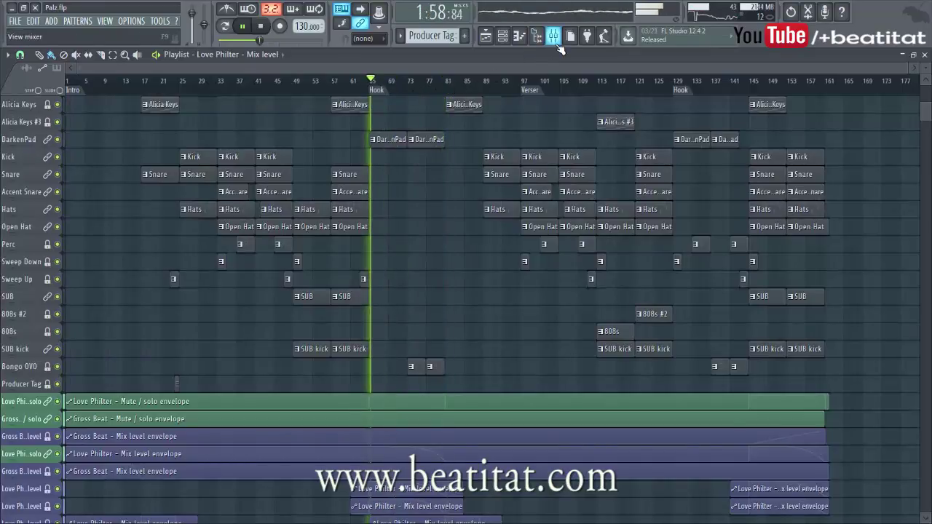
# Step: Inspect the Fruity Love Philter settings on the Plucks mixer track while the Hook plays
pyautogui.press('F9')
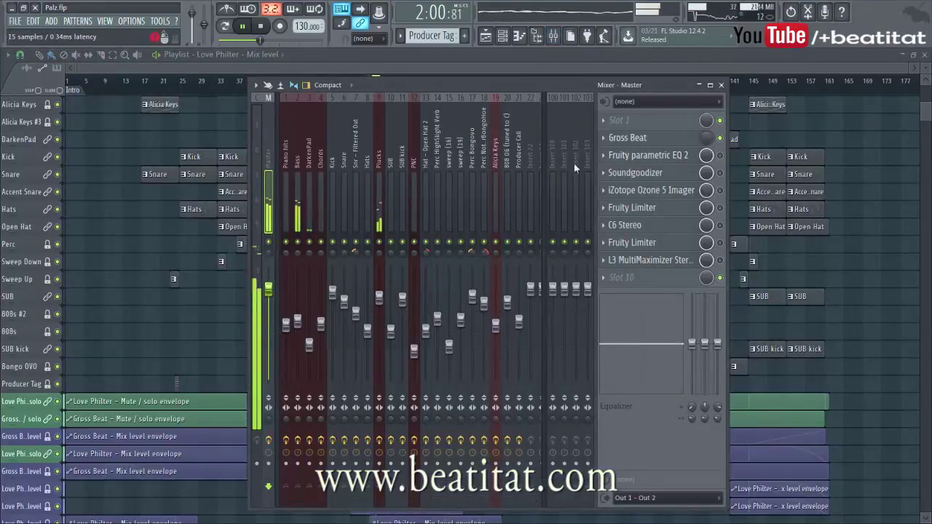
pyautogui.click(373, 187)
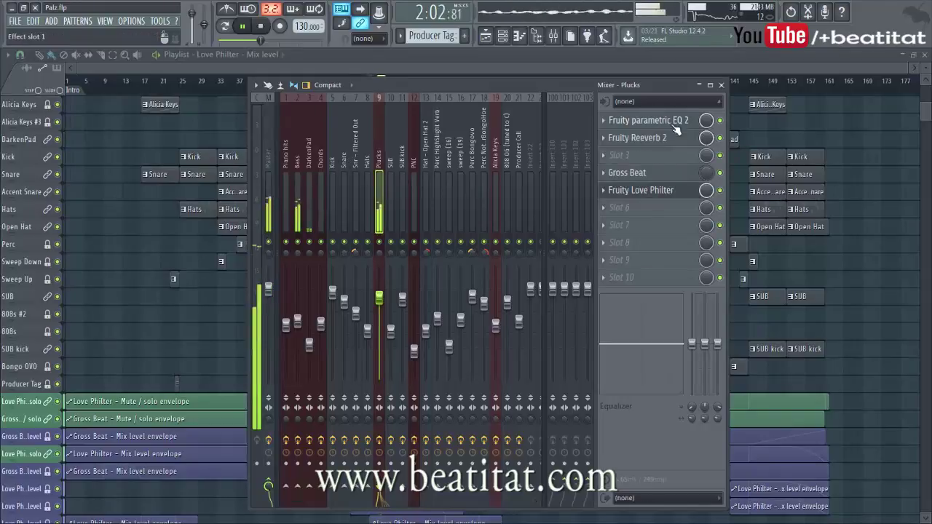
pyautogui.click(668, 190)
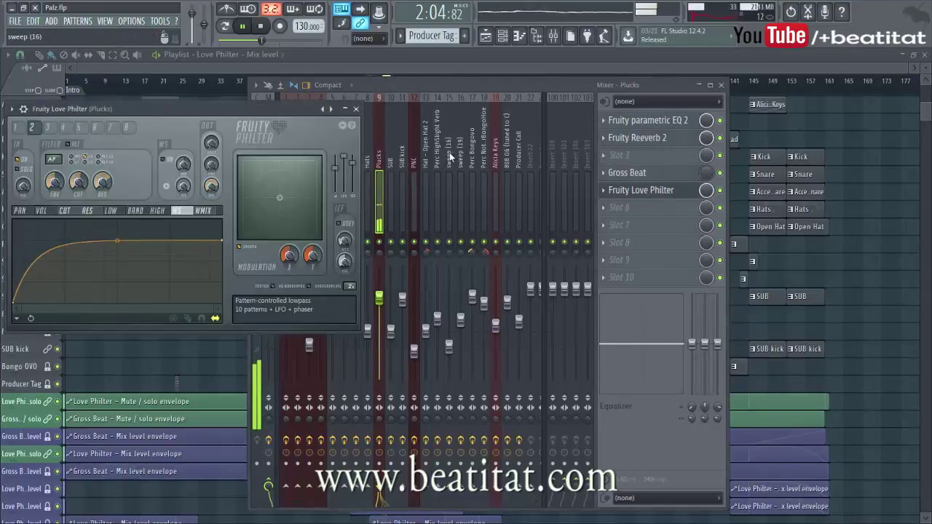
pyautogui.click(356, 109)
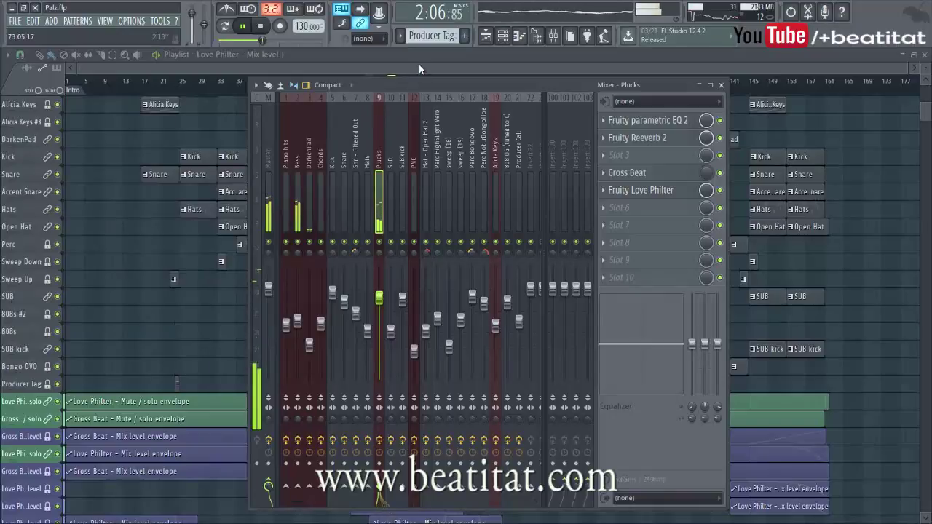
# Step: Add a second Fruity Love Philter in slot 6 of the Plucks track and load its Lowpass 2 preset
pyautogui.click(629, 208)
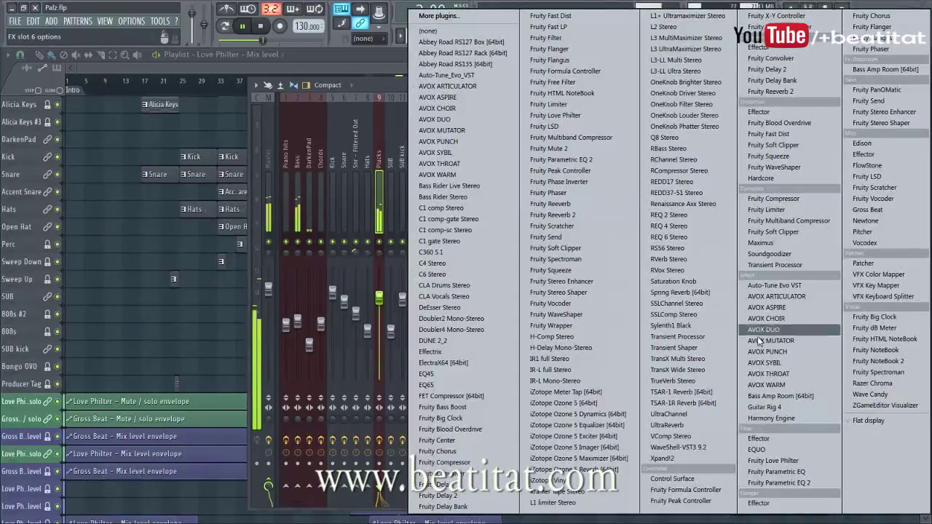
pyautogui.click(782, 460)
pyautogui.click(347, 125)
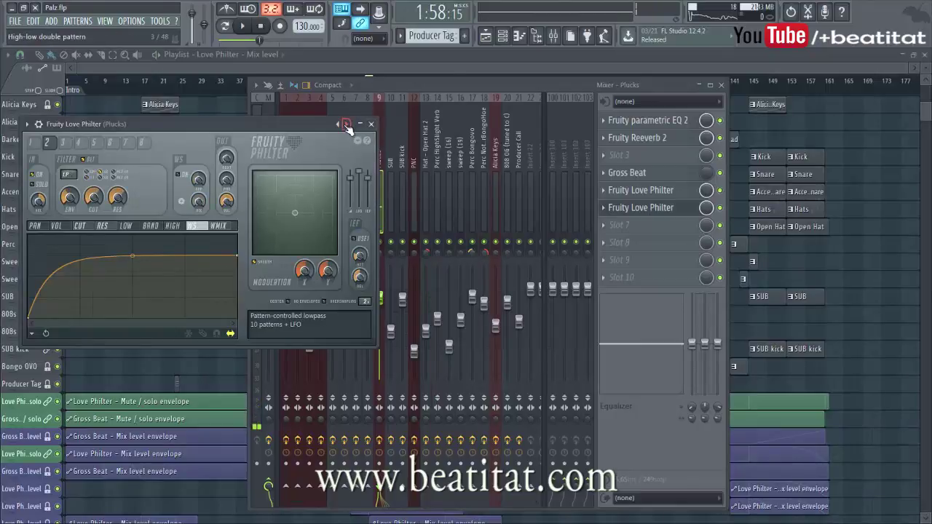
pyautogui.click(346, 124)
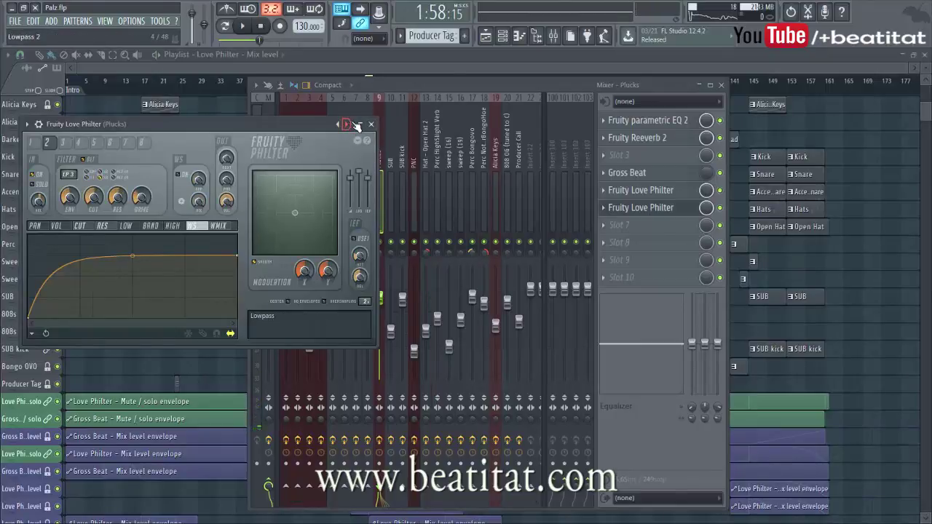
# Step: Bypass the first Fruity Love Philter on the Plucks track and solo that track during playback
pyautogui.click(721, 191)
pyautogui.press('space')
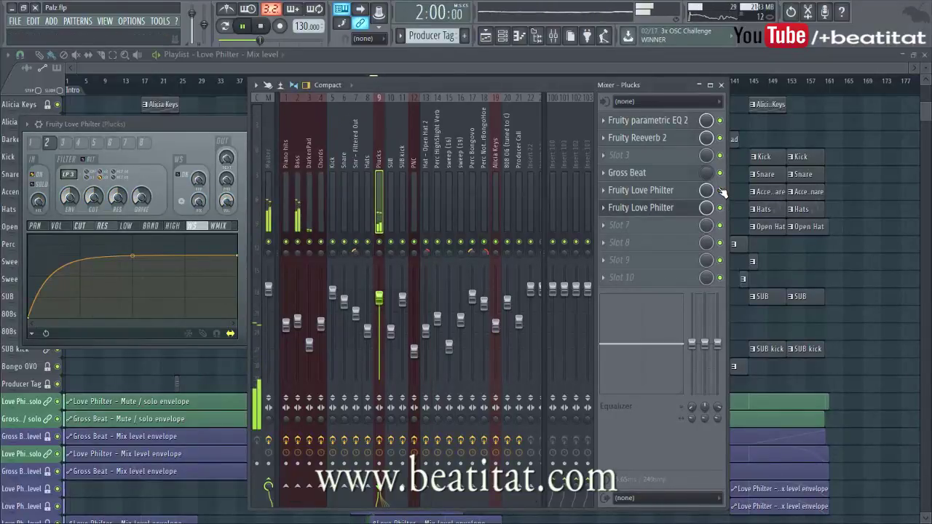
pyautogui.rightClick(378, 241)
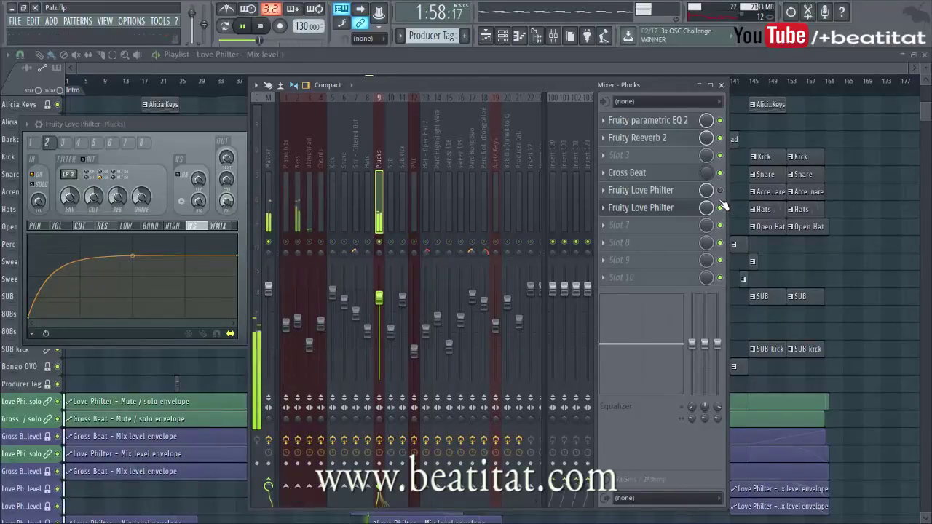
# Step: Audition further presets in the second Fruity Love Philter up to the simple triangle lowpass LFO and close the plugin
pyautogui.click(240, 126)
pyautogui.click(352, 126)
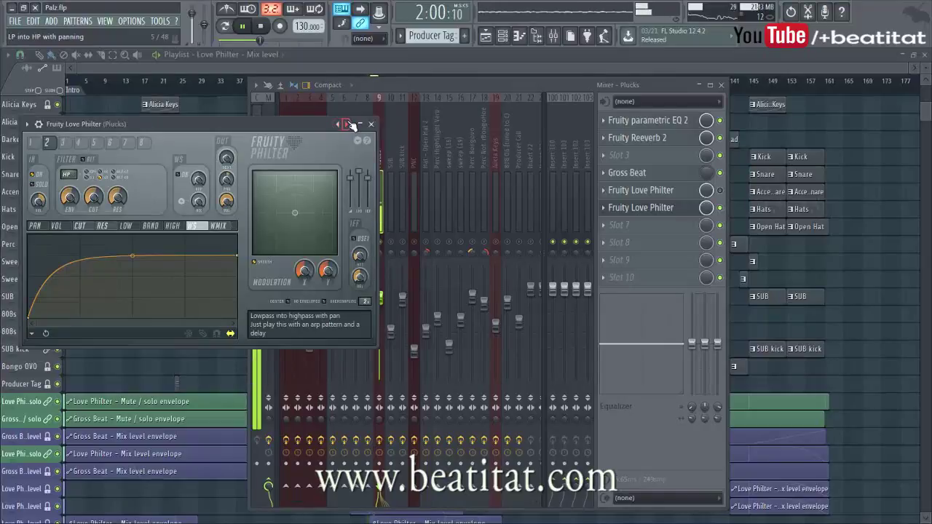
pyautogui.click(351, 125)
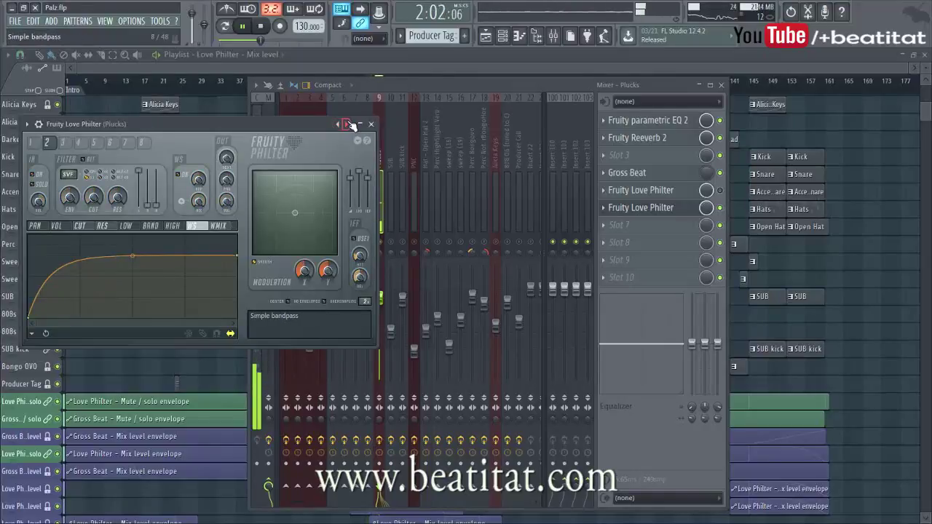
pyautogui.click(352, 126)
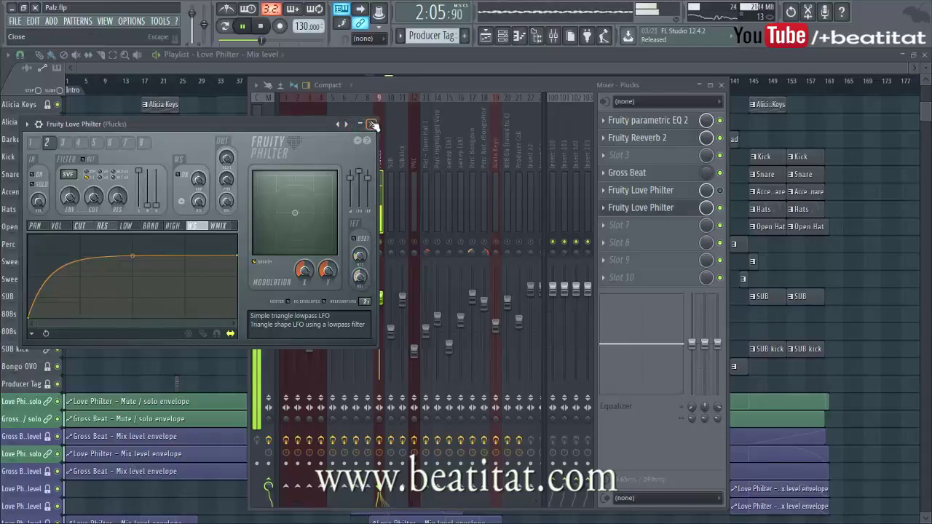
pyautogui.click(371, 124)
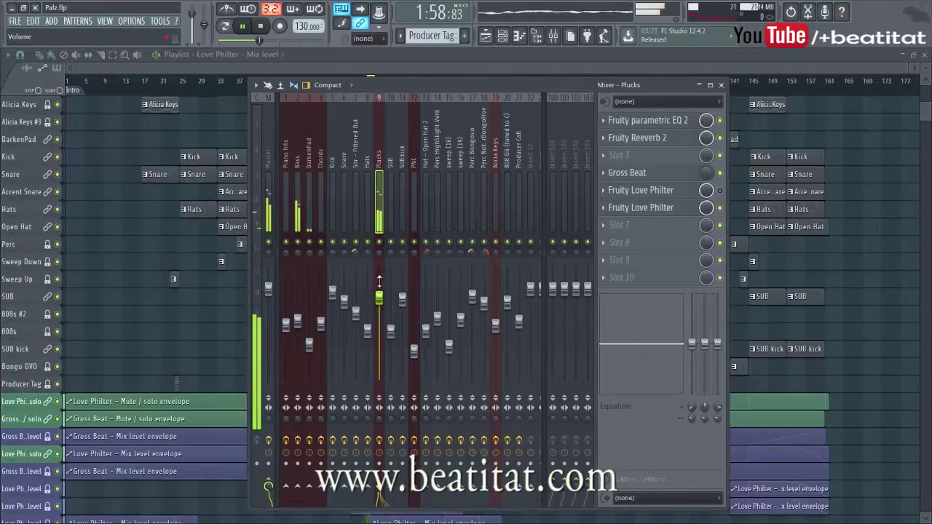
# Step: Lower the Plucks track volume to about 86% (-3.3 dB) and re-enable the first Fruity Love Philter in place of the second
pyautogui.moveTo(379, 297); pyautogui.dragTo(378, 302)
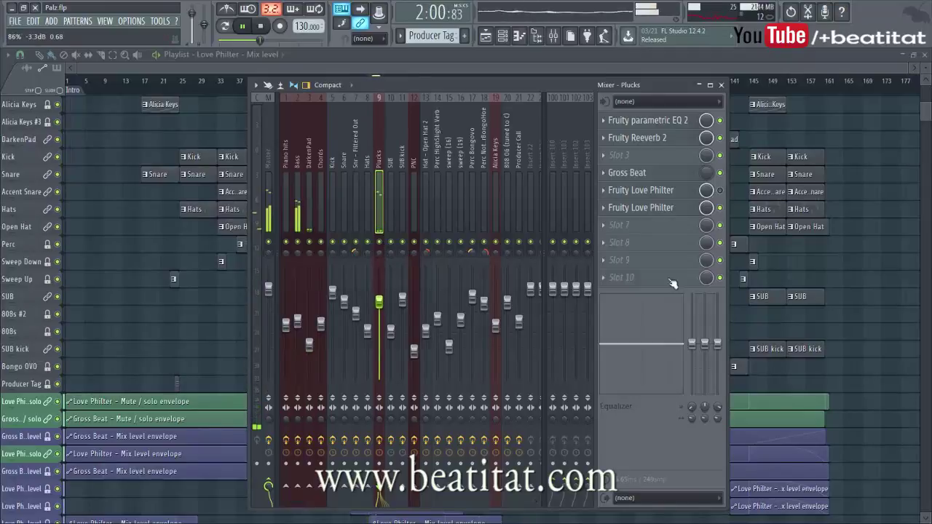
pyautogui.press('space')
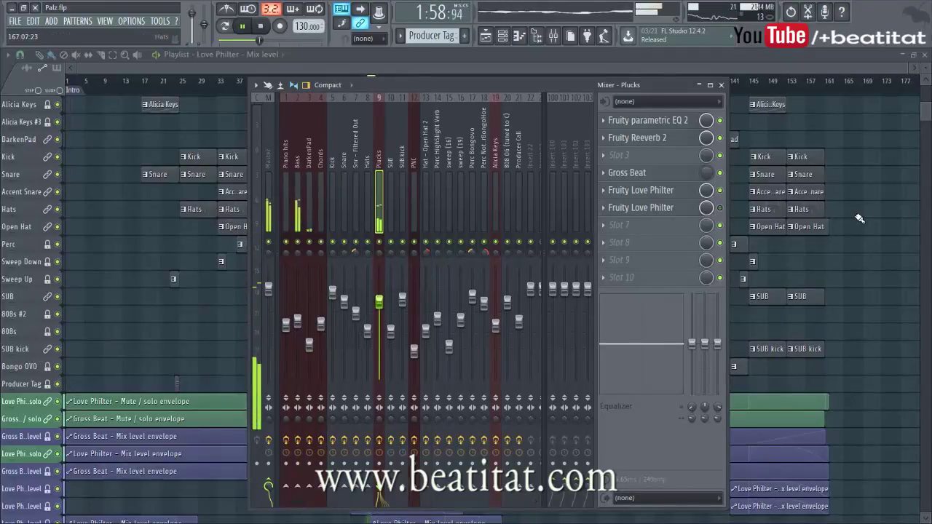
pyautogui.press('F9')
pyautogui.press('space')
# Step: Re-enable the Master track's effects from Fruity Parametric EQ 2 through L3 MultiMaximizer
pyautogui.scroll(4, 575, 233)
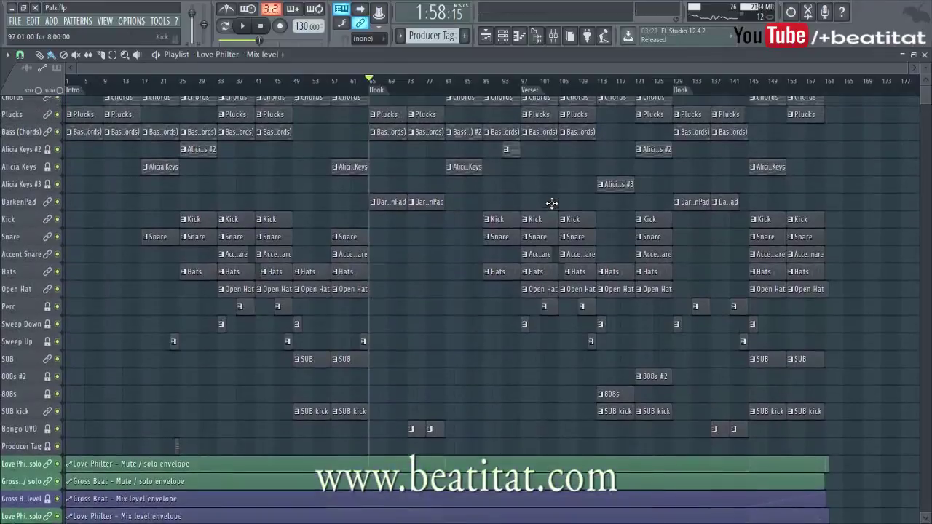
pyautogui.moveTo(369, 79)
pyautogui.mouseDown()
pyautogui.moveTo(294, 118)
pyautogui.moveTo(301, 95)
pyautogui.moveTo(216, 93)
pyautogui.mouseUp()
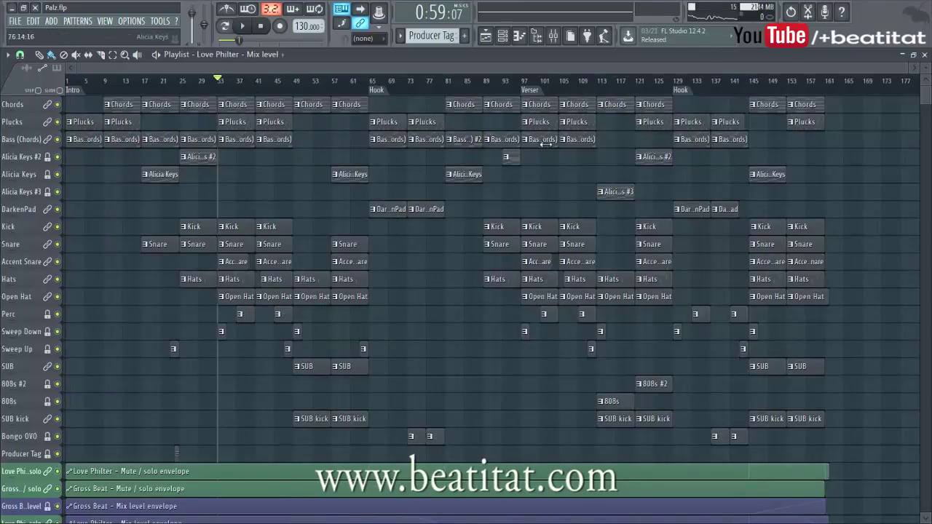
pyautogui.click(554, 38)
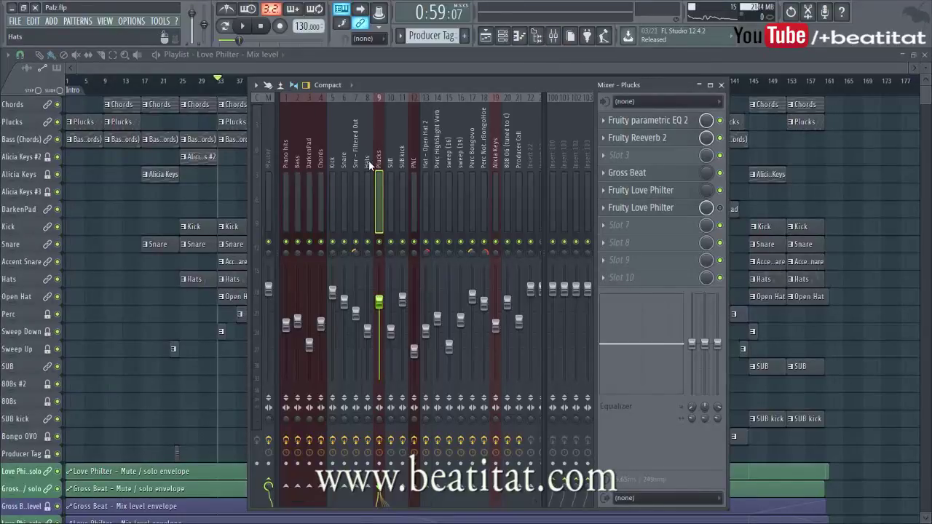
pyautogui.click(271, 109)
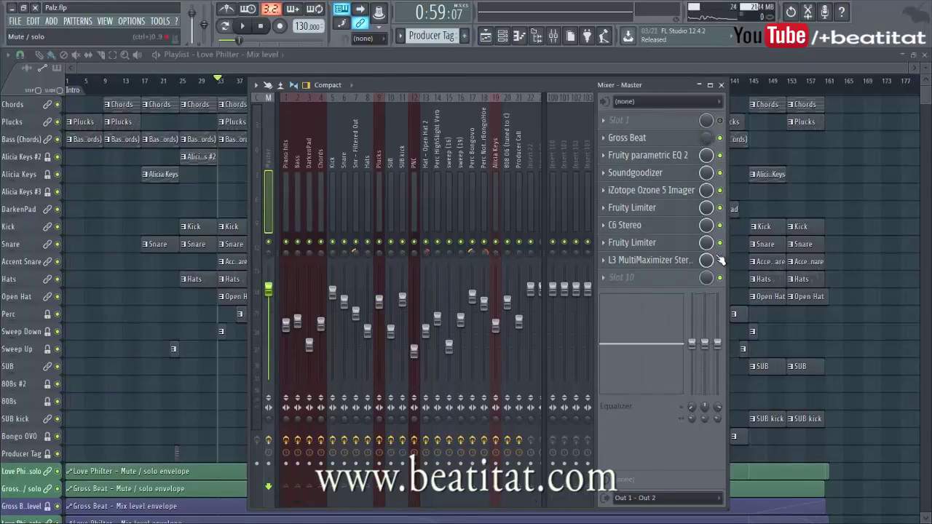
pyautogui.press('F9')
# Step: Select the playlist time range from bar 25 to bar 57 and play it with the mixer open
pyautogui.click(185, 82)
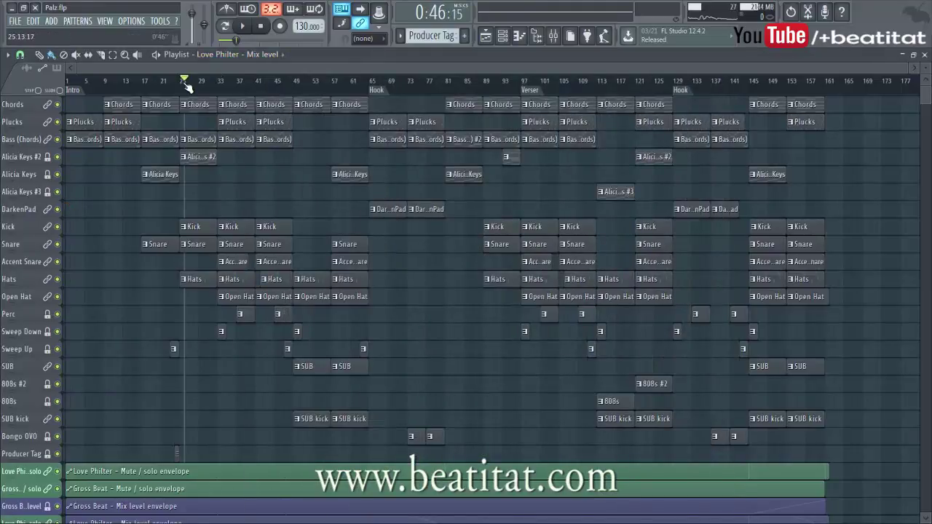
pyautogui.click(181, 82)
pyautogui.moveTo(185, 86); pyautogui.dragTo(324, 96)
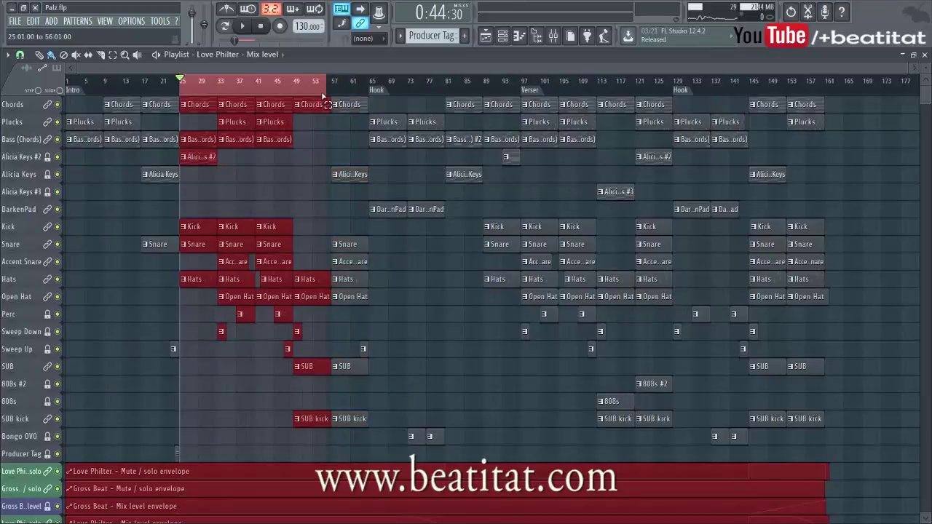
pyautogui.click(243, 28)
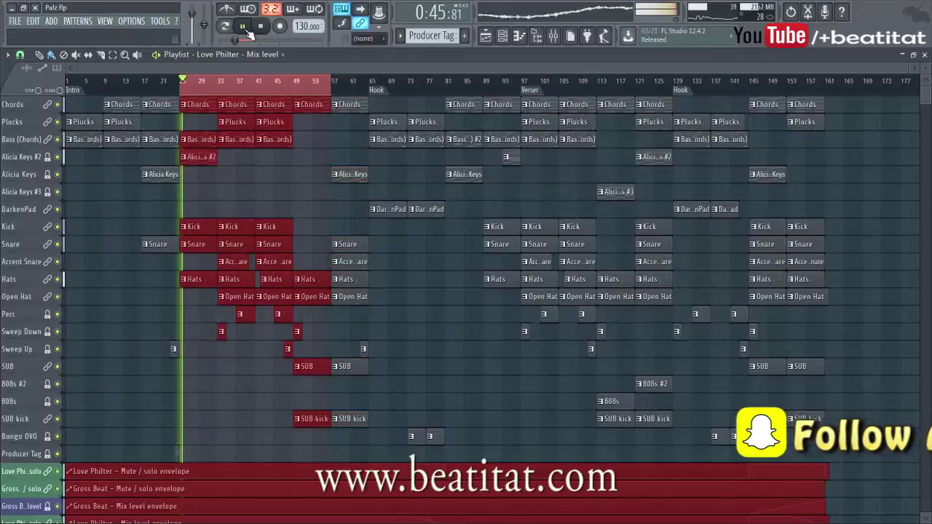
pyautogui.click(554, 36)
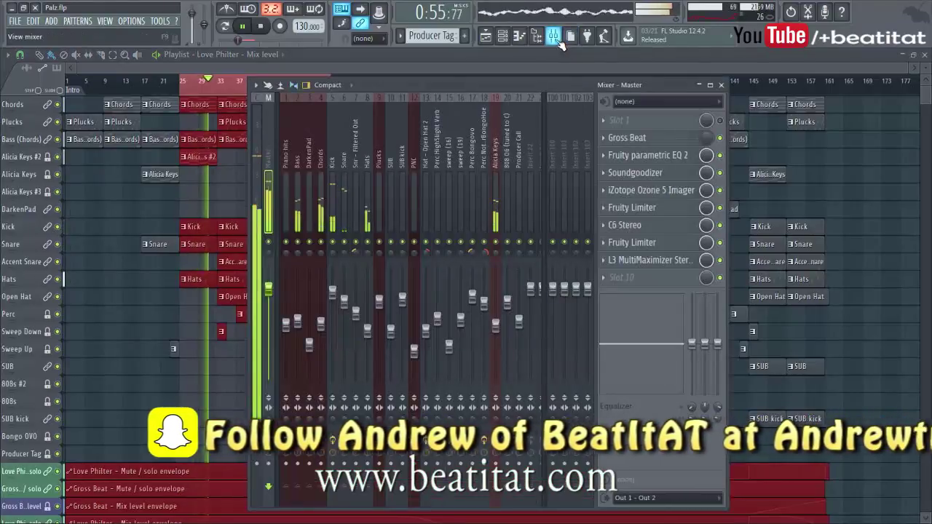
# Step: Check the Bass track and the Chords track in the mixer while the section plays
pyautogui.click(297, 200)
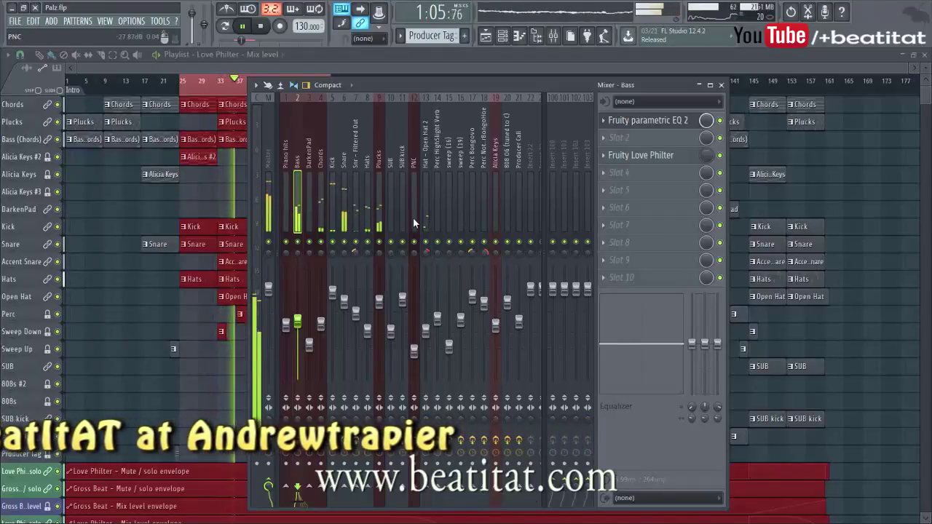
pyautogui.click(390, 213)
pyautogui.click(263, 343)
pyautogui.click(286, 338)
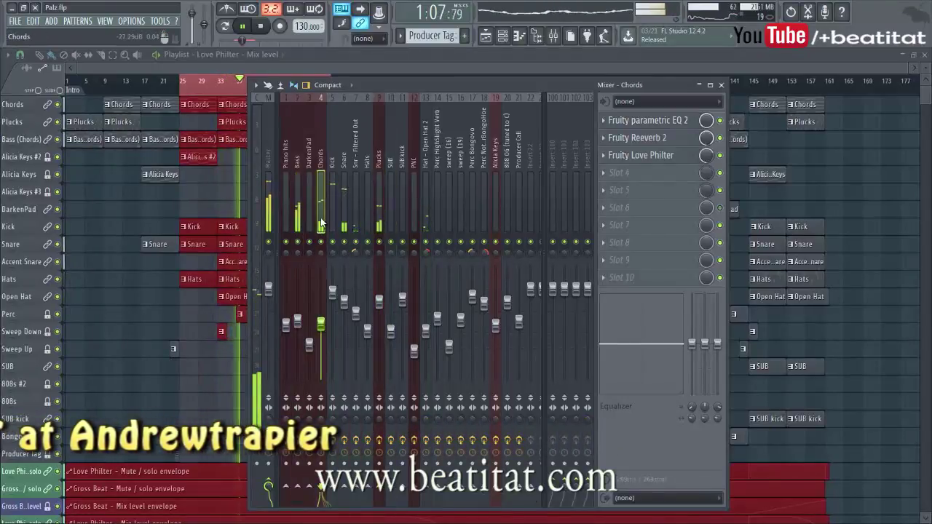
pyautogui.click(324, 337)
pyautogui.click(323, 335)
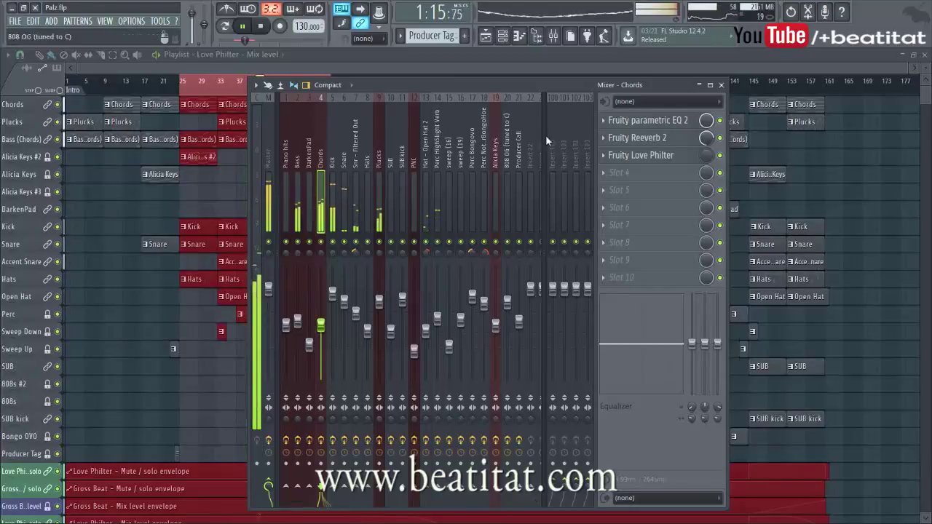
# Step: Adjust the Chords track's Fruity Parametric EQ 2, cutting band 6 to about -1.6 dB at 5085 Hz with 9% bandwidth, and close it
pyautogui.click(644, 121)
pyautogui.moveTo(329, 318); pyautogui.dragTo(329, 323)
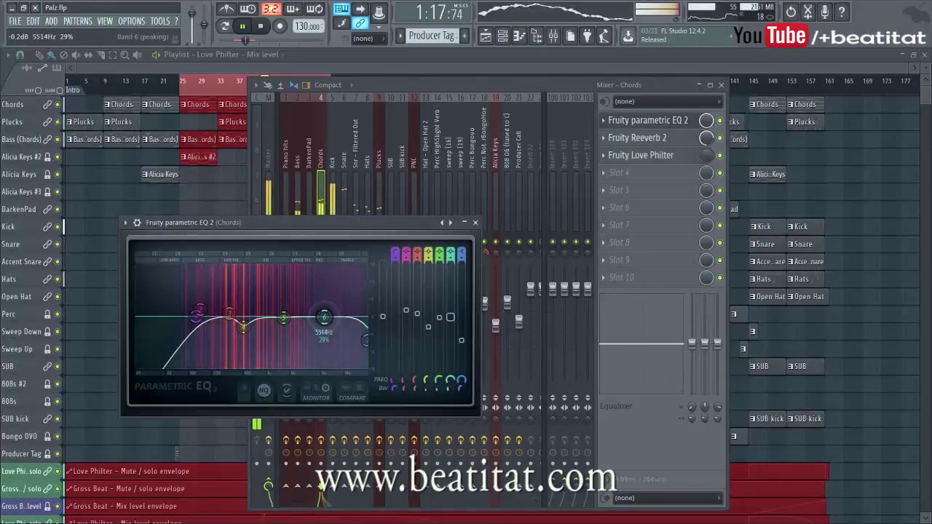
pyautogui.moveTo(230, 313); pyautogui.dragTo(197, 326)
pyautogui.scroll(3, 198, 314)
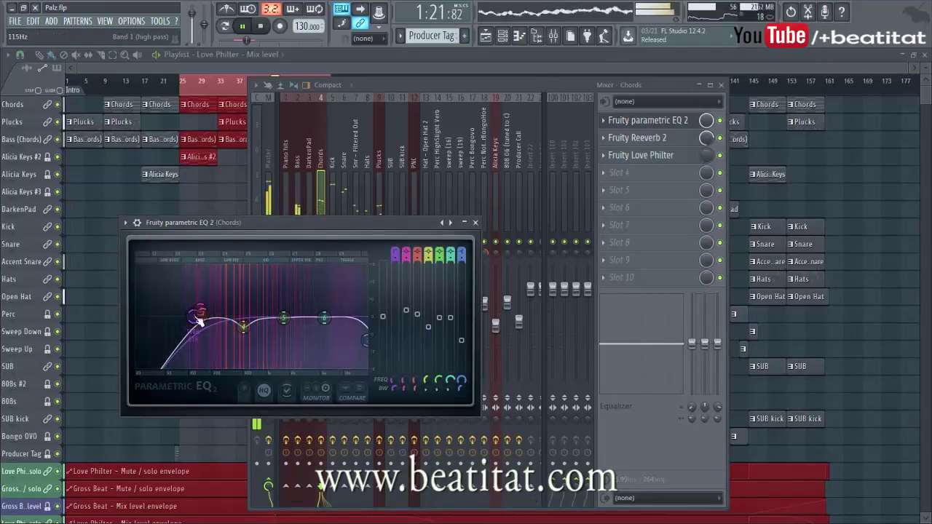
pyautogui.moveTo(324, 318); pyautogui.dragTo(322, 320)
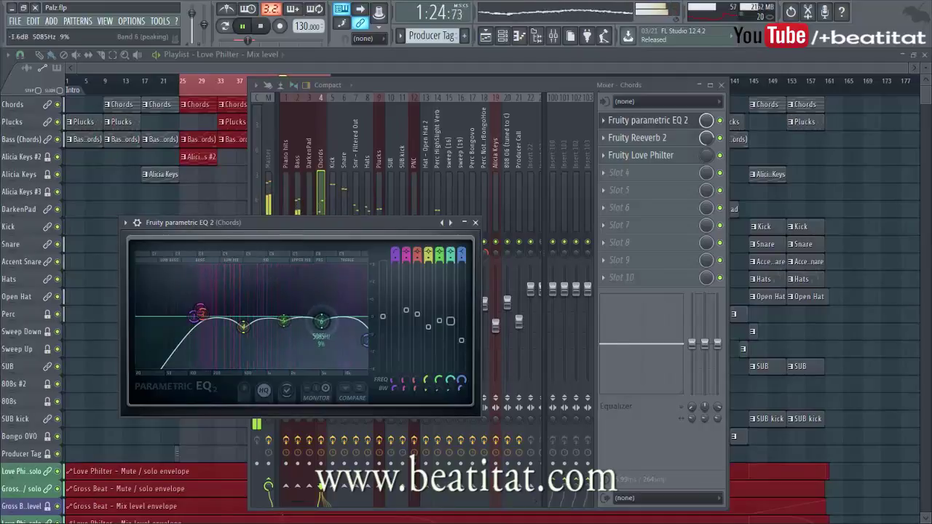
pyautogui.click(475, 222)
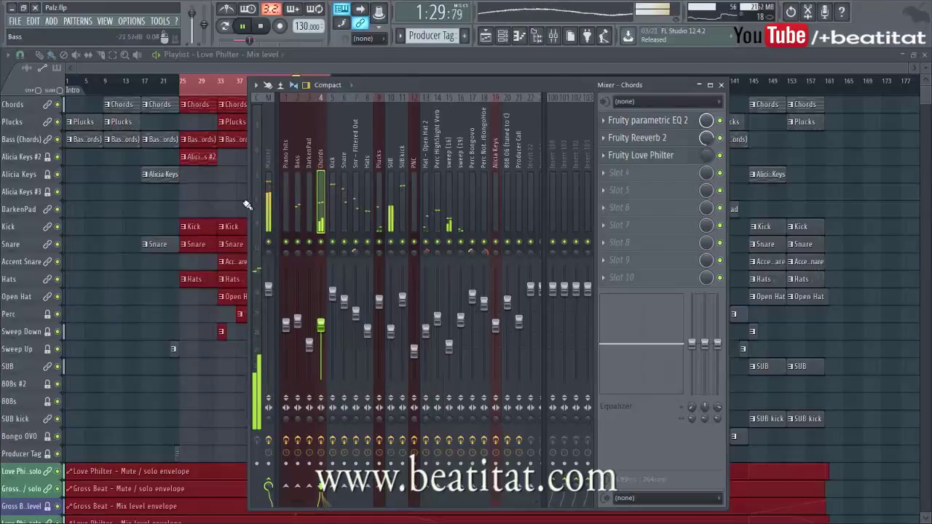
# Step: Return to the playlist, clear the clip selection and stop playback
pyautogui.click(226, 68)
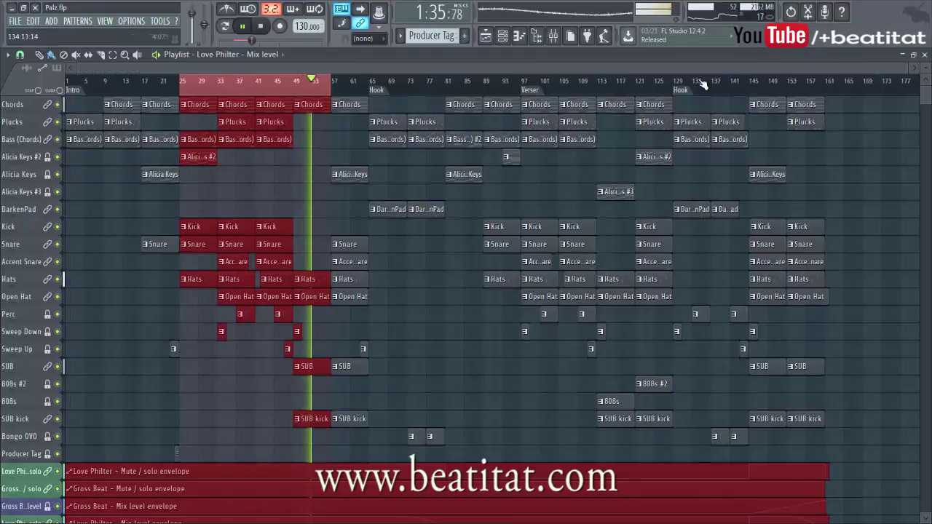
pyautogui.click(671, 184)
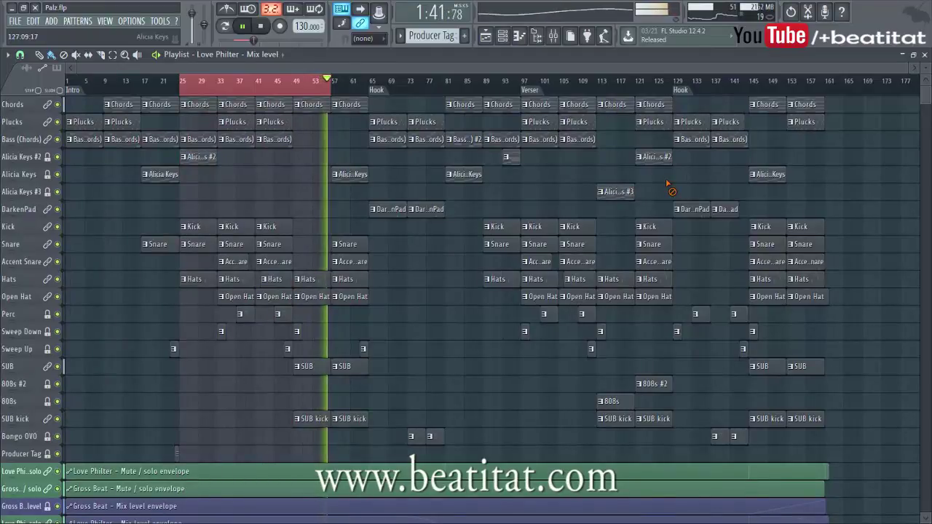
pyautogui.press('space')
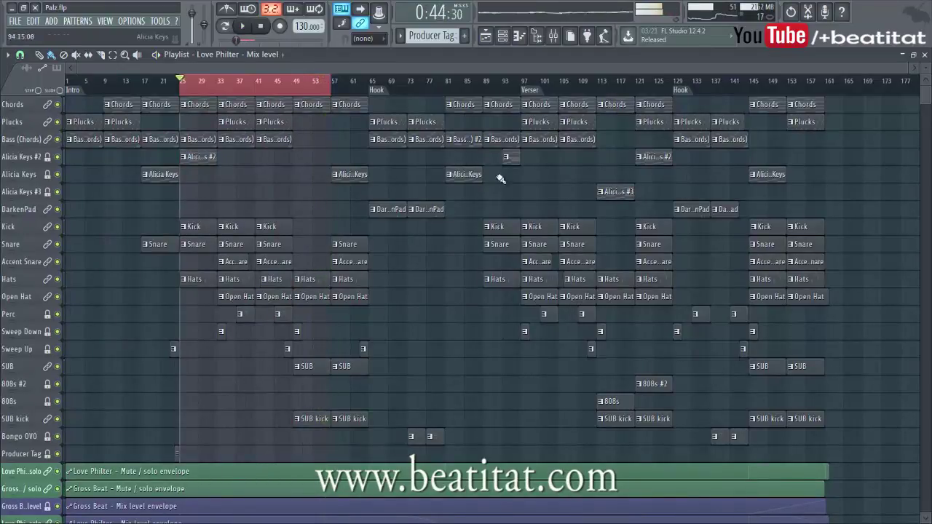
# Step: Disable the Master track's effects from Fruity Parametric EQ 2 through L3 MultiMaximizer and audition the section without them
pyautogui.click(556, 37)
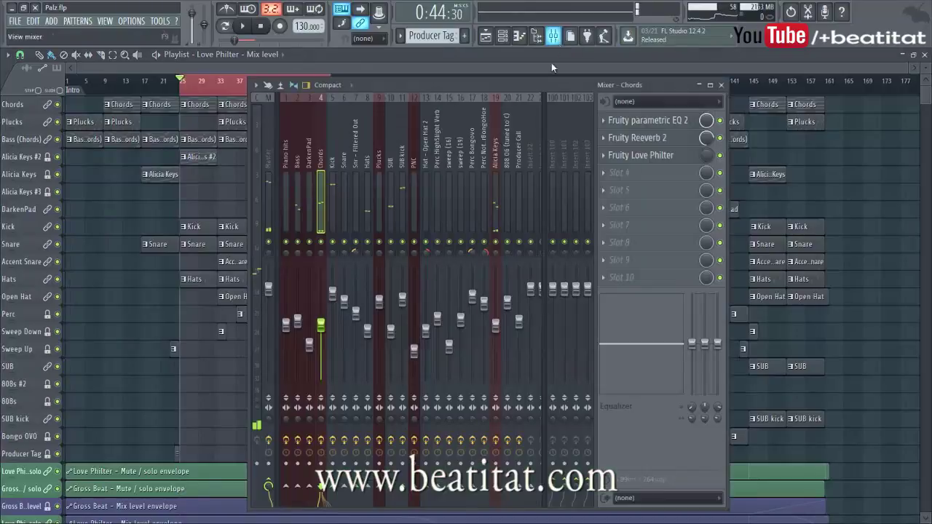
pyautogui.click(268, 191)
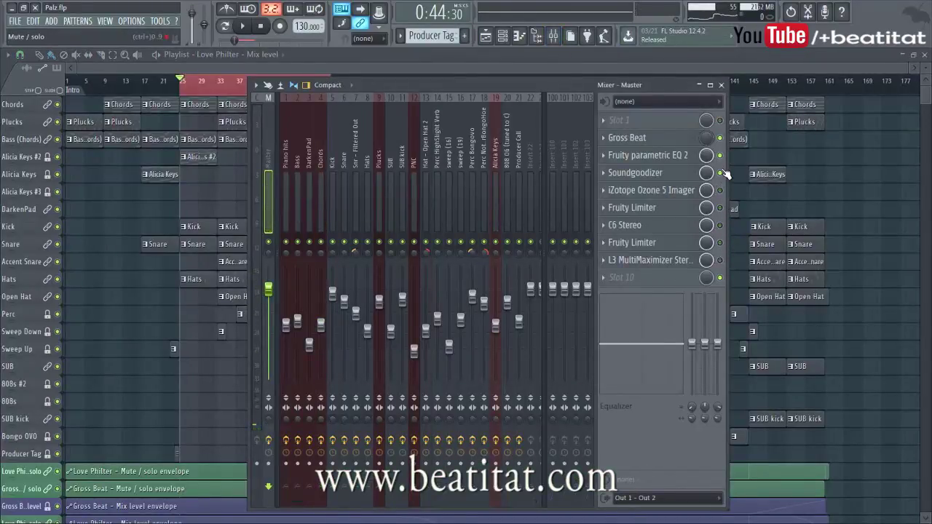
pyautogui.press('space')
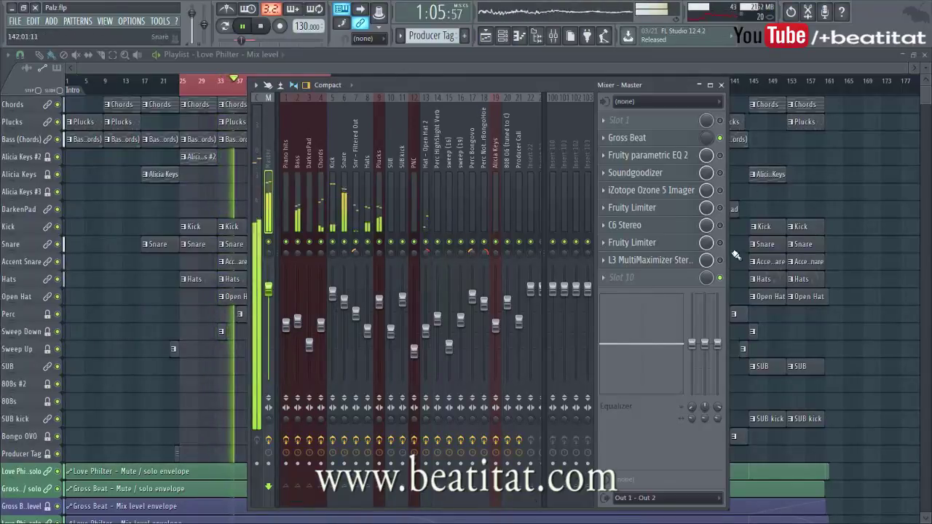
pyautogui.click(405, 68)
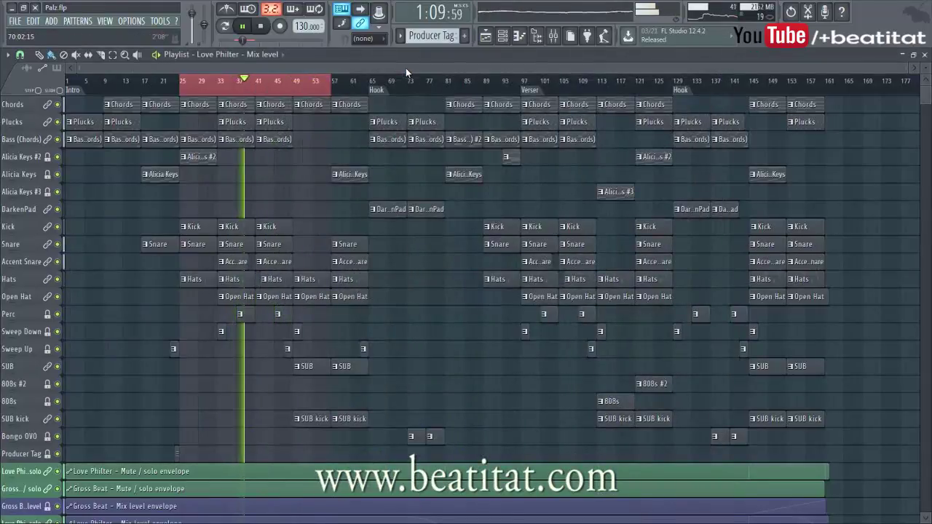
pyautogui.press('space')
# Step: Re-enable Fruity Parametric EQ 2 on the Master track and select the DarkenPad track
pyautogui.click(552, 37)
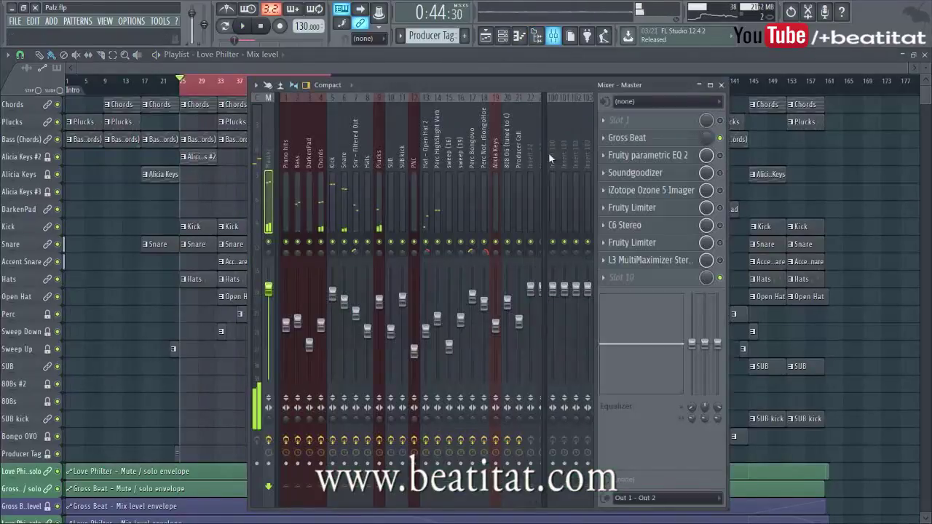
pyautogui.click(720, 155)
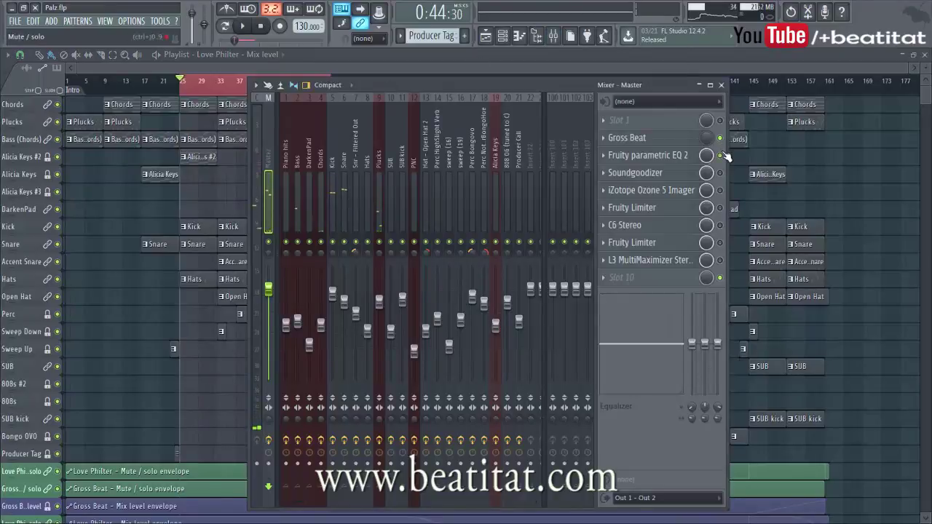
pyautogui.click(342, 186)
pyautogui.click(310, 168)
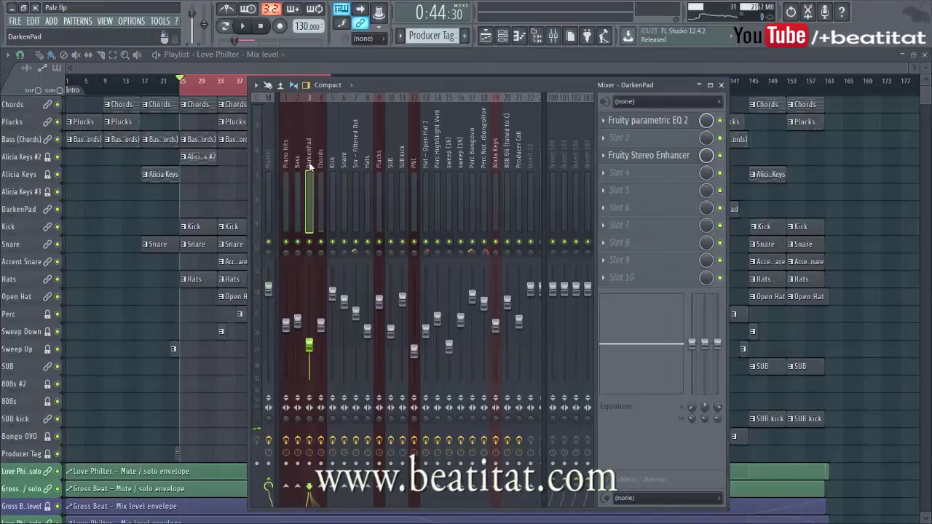
# Step: Open the Chords pattern in the piano roll, then switch to its channel rack
pyautogui.click(208, 102)
pyautogui.press('F7')
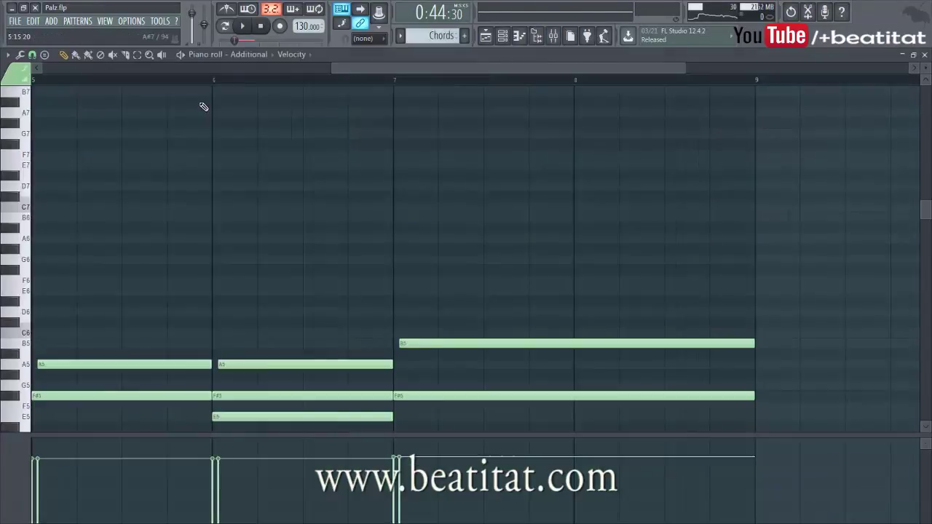
pyautogui.press('F7')
pyautogui.press('F6')
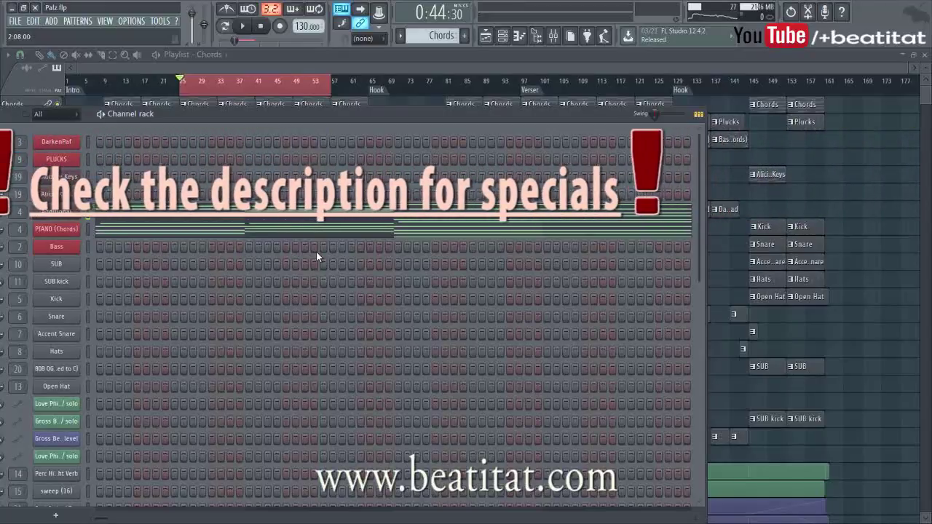
# Step: Play the Chords pattern and select the Chords track in the mixer
pyautogui.press('space')
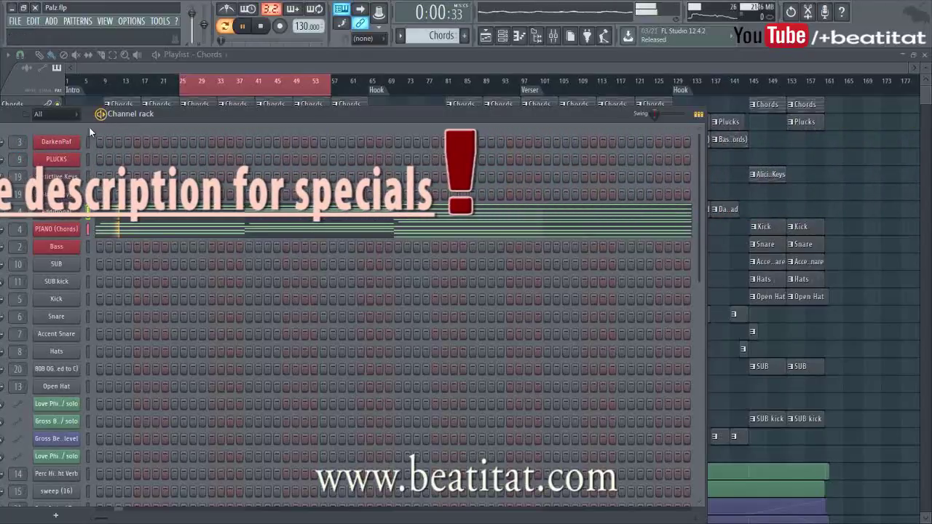
pyautogui.click(562, 36)
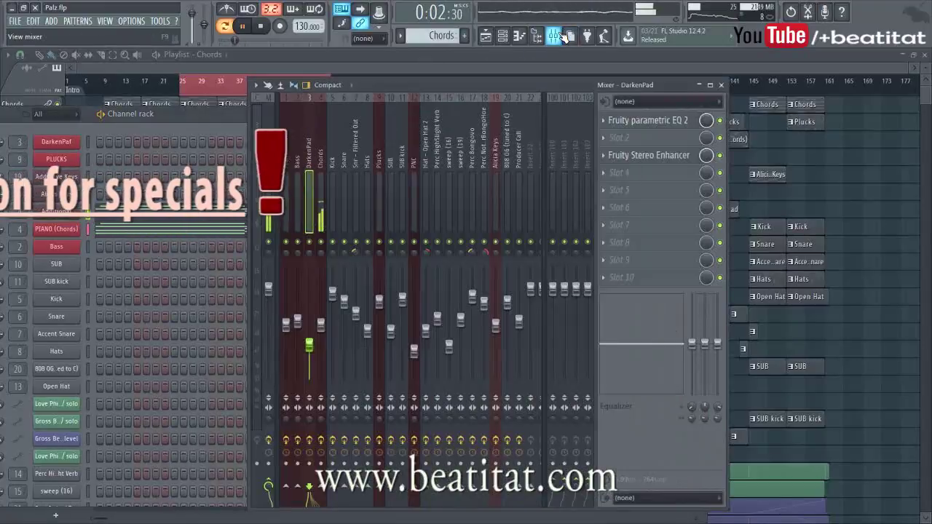
pyautogui.click(323, 198)
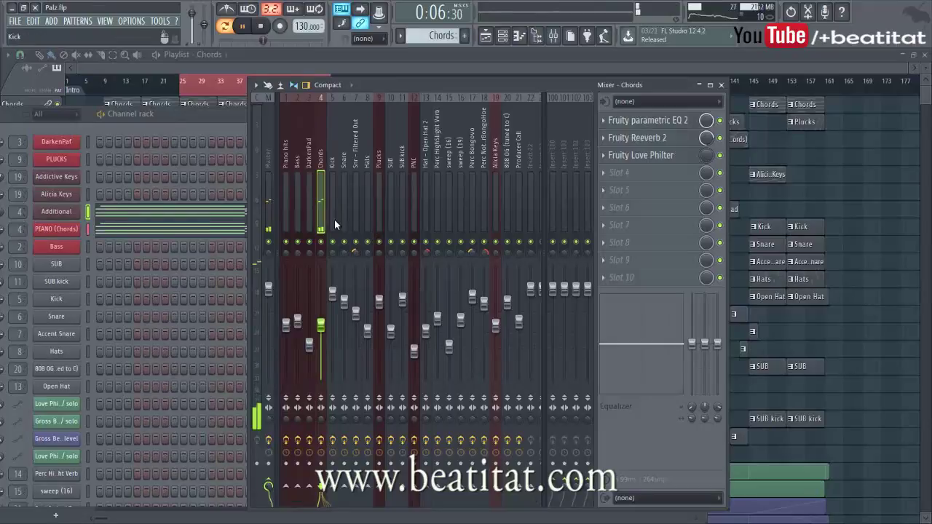
# Step: Audition the Chords pattern with the PIANO (Chords) channel muted, then with only the Additional channel muted instead
pyautogui.moveTo(166, 115); pyautogui.dragTo(233, 102)
pyautogui.click(19, 219)
pyautogui.press('space')
pyautogui.press('space')
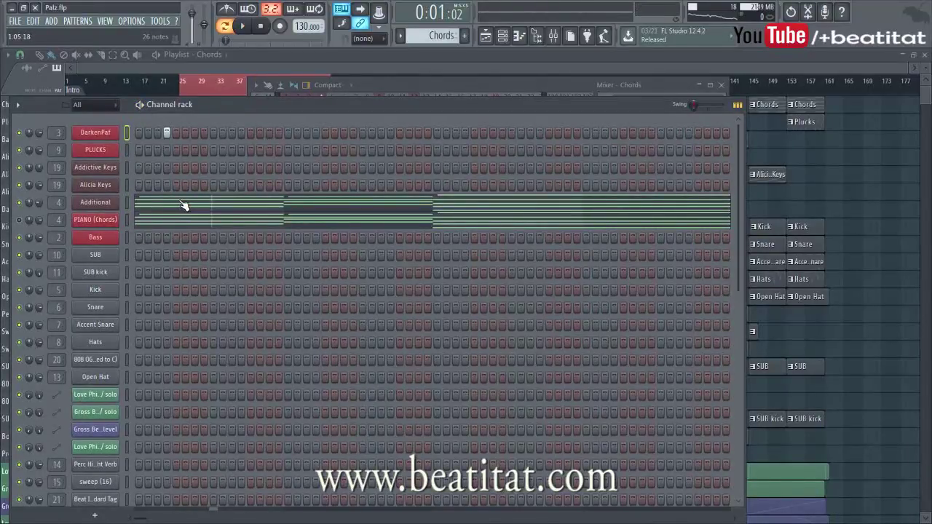
pyautogui.press('space')
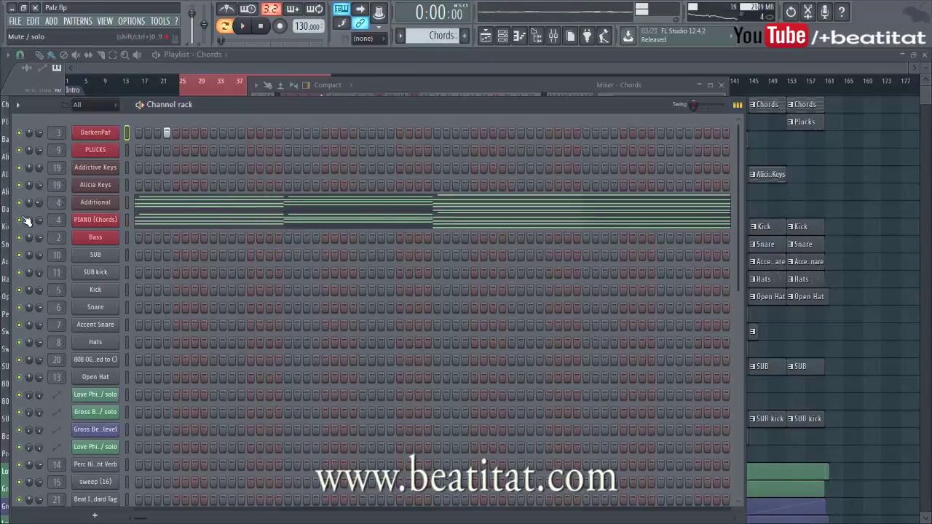
pyautogui.press('space')
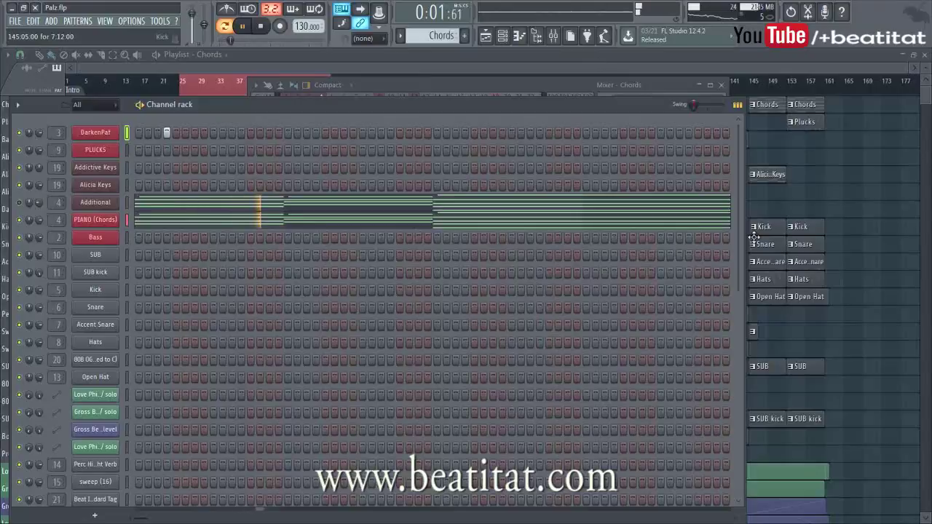
# Step: Reposition the channel rack, remove the stray step from the DarkenPaf channel and restart the Chords pattern
pyautogui.scroll(-5, 725, 413)
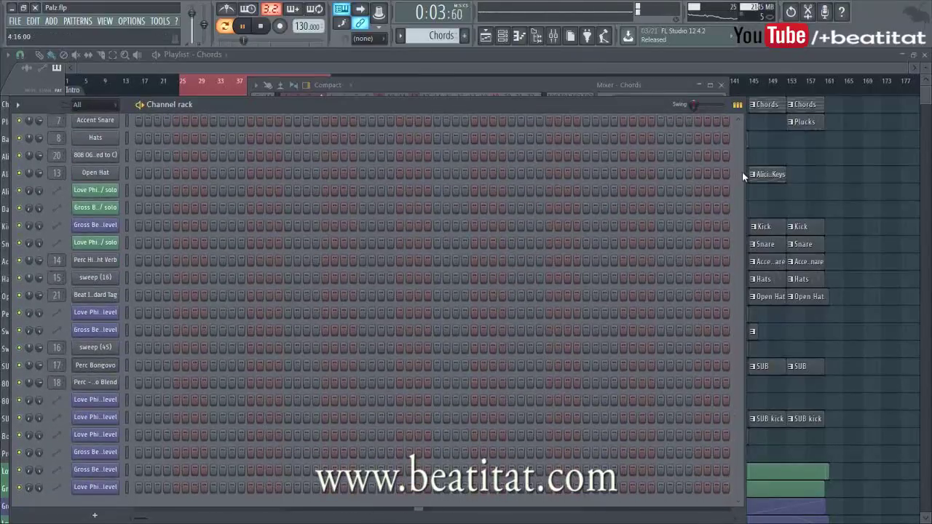
pyautogui.press('F6')
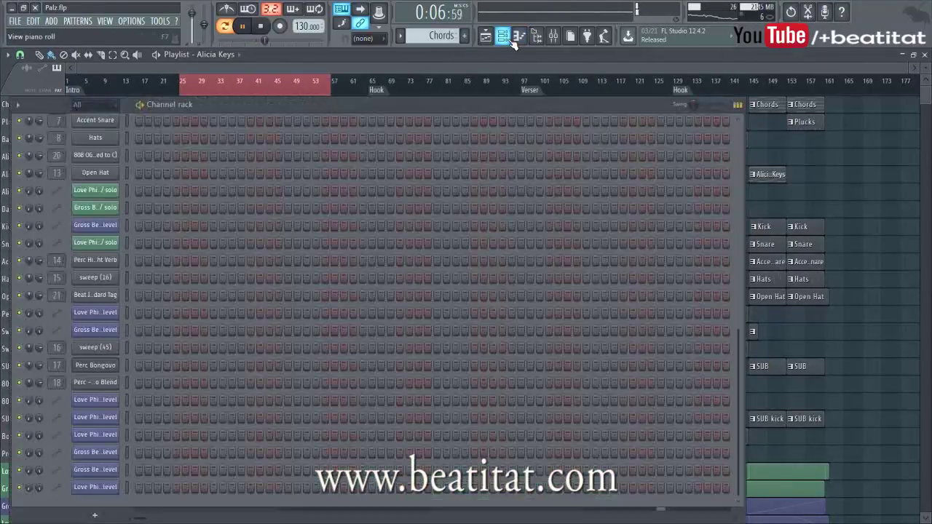
pyautogui.click(518, 36)
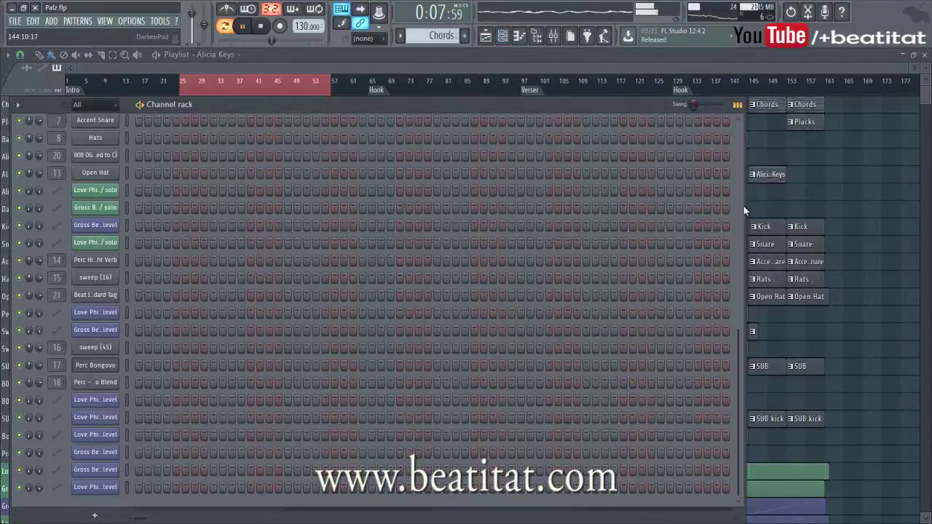
pyautogui.moveTo(497, 104); pyautogui.dragTo(542, 47)
pyautogui.scroll(5, 555, 268)
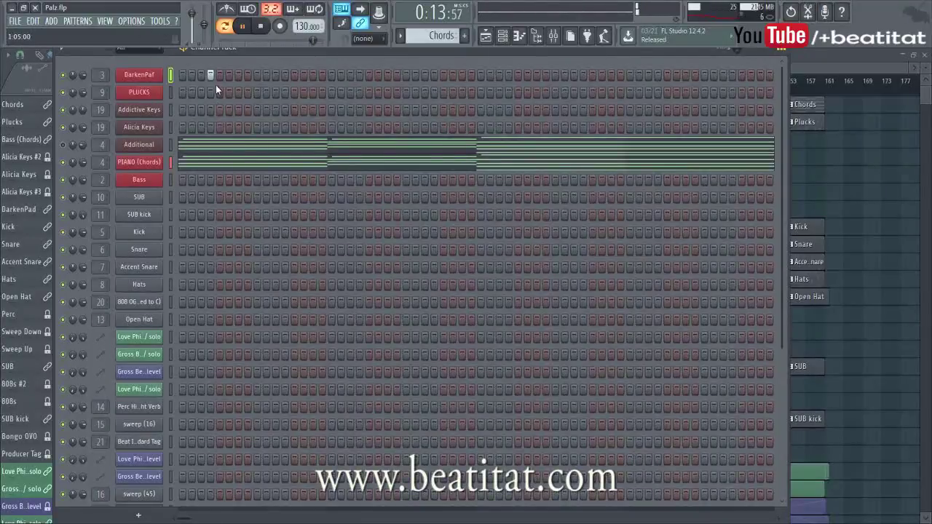
pyautogui.press('space')
pyautogui.press('space')
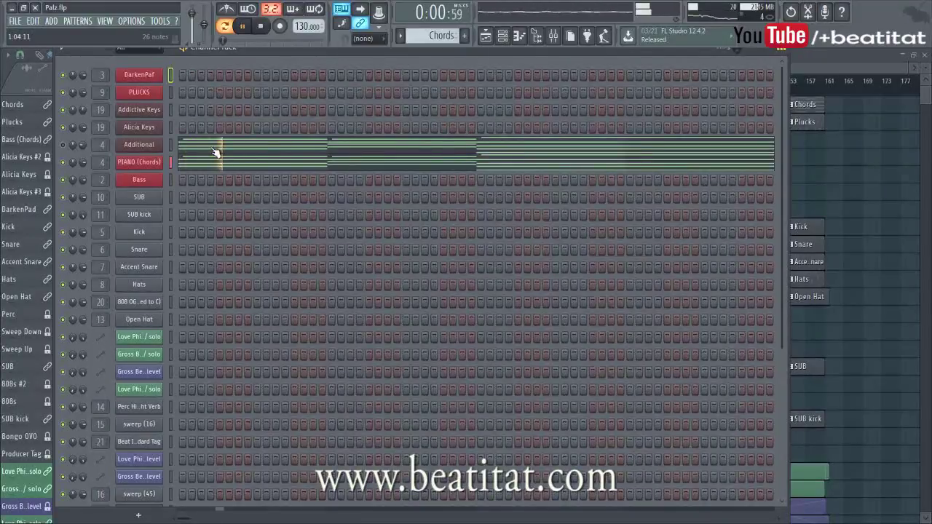
# Step: Examine the Fruity Reeverb 2 settings on the Chords mixer track while the pattern plays
pyautogui.click(552, 39)
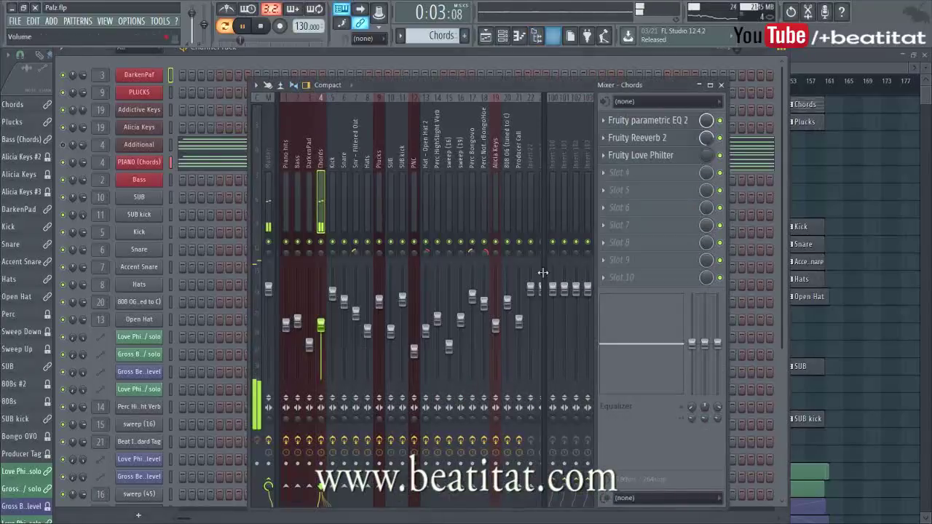
pyautogui.click(693, 141)
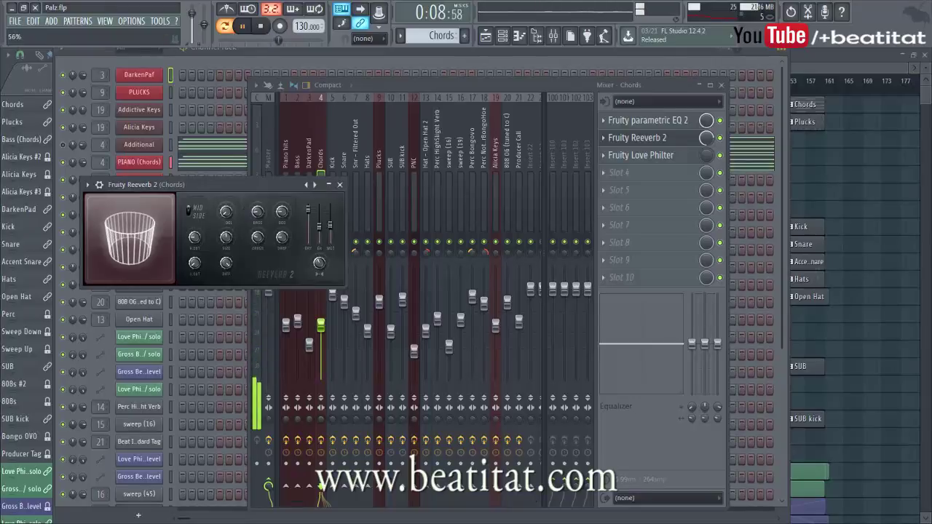
pyautogui.click(406, 168)
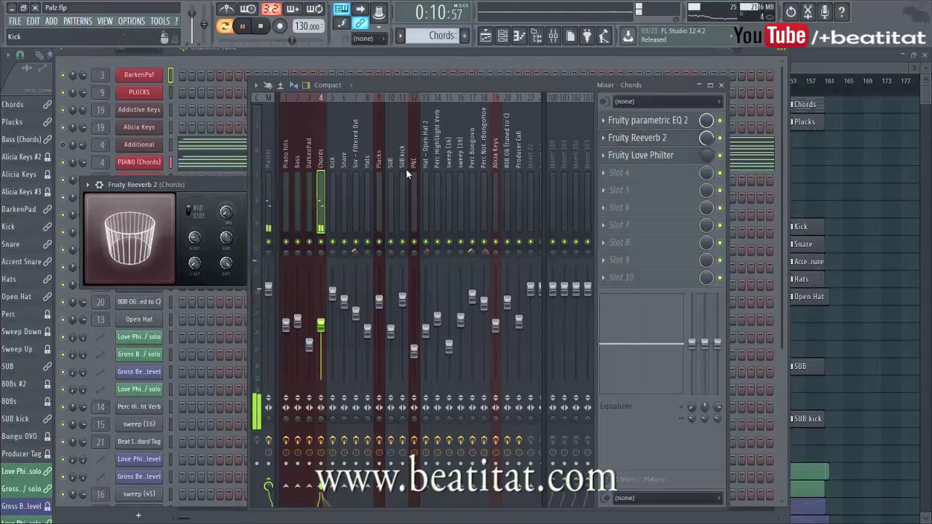
# Step: Open the Chords track's Fruity Parametric EQ 2, stop playback and disable Fruity Reeverb 2 on that track
pyautogui.click(644, 120)
pyautogui.press('space')
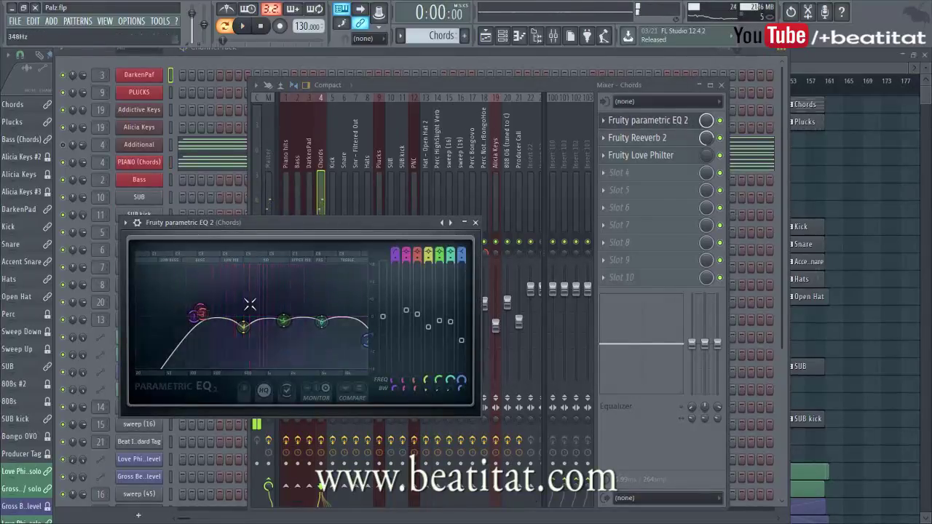
pyautogui.click(678, 148)
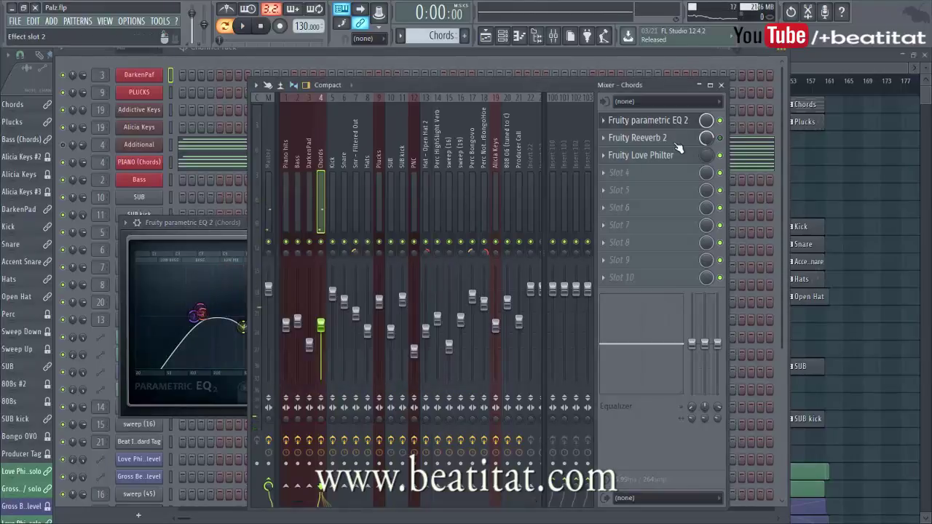
# Step: Compare the Chords pattern with the Chords track's Fruity parametric EQ 2 enabled and disabled, and close the EQ after checking its curve
pyautogui.press('space')
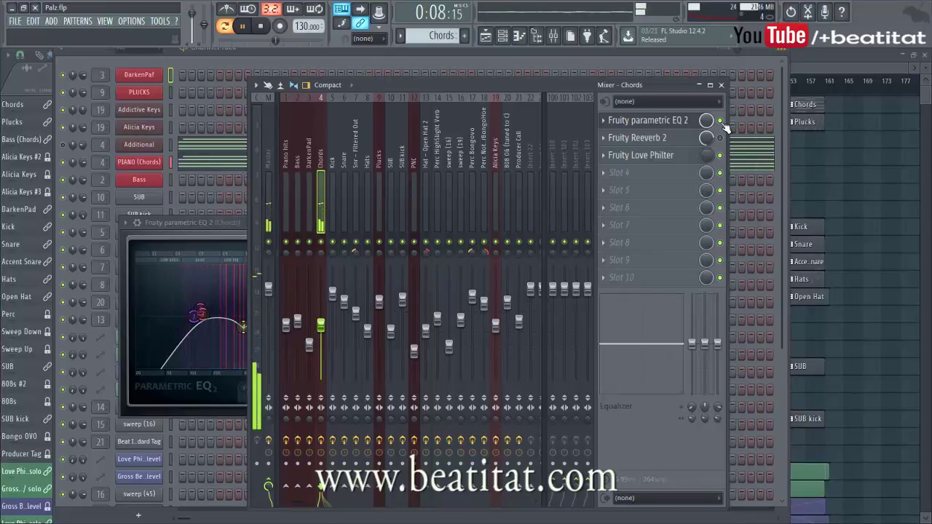
pyautogui.press('space')
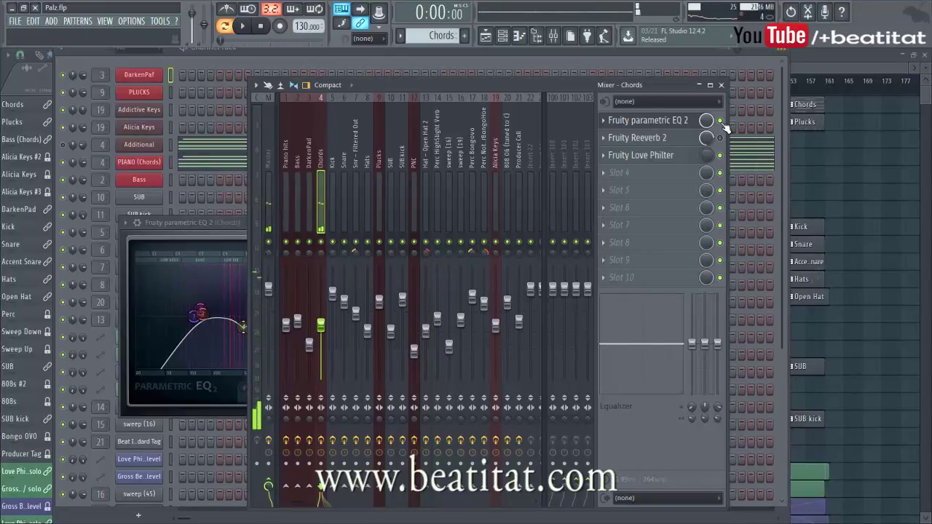
pyautogui.press('space')
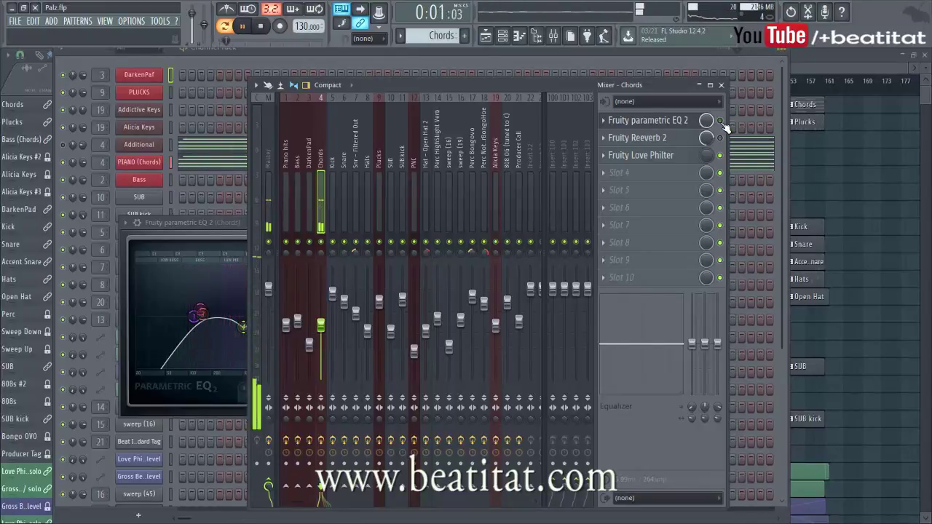
pyautogui.press('space')
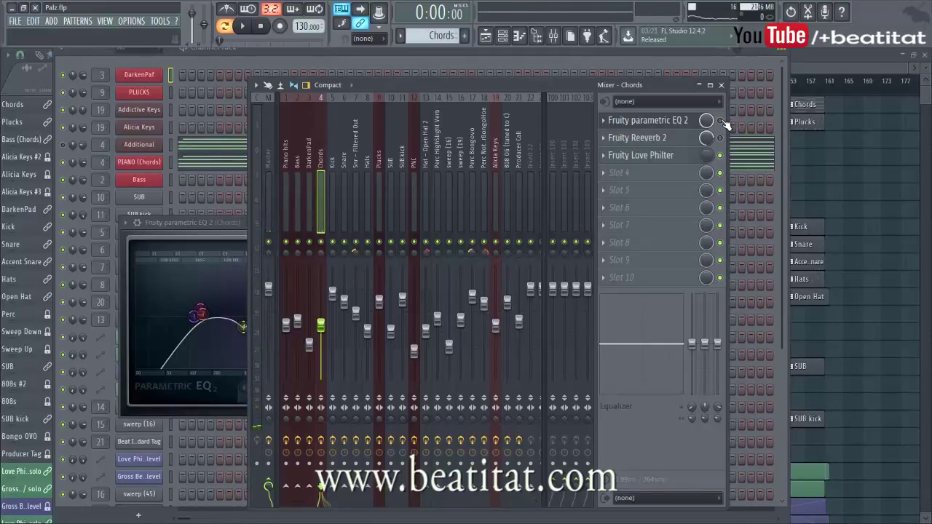
pyautogui.click(204, 222)
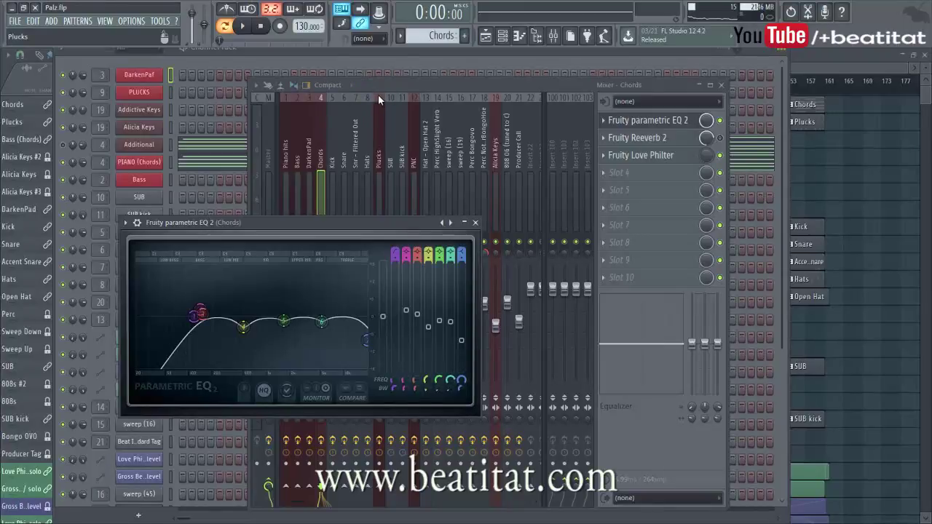
pyautogui.click(476, 222)
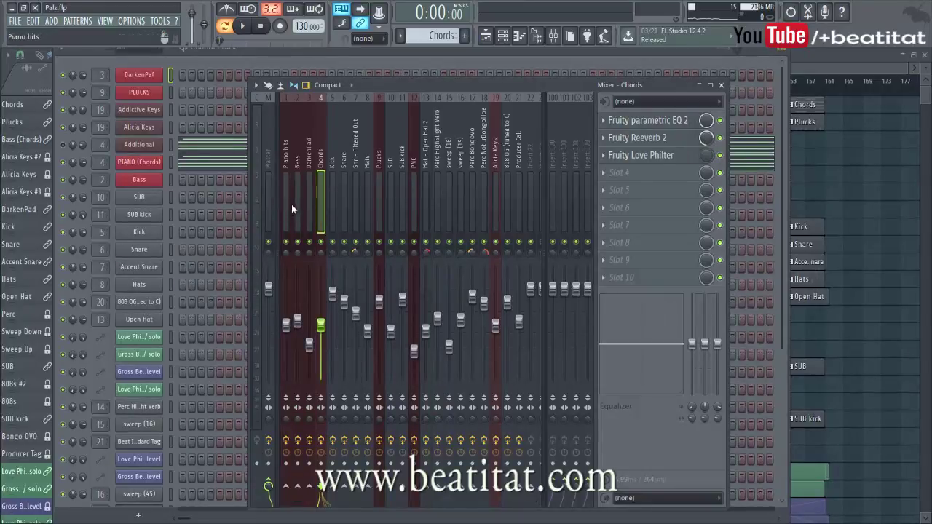
# Step: Audition the Chords pattern with Fruity Reeverb 2 enabled and disabled on the Chords mixer track
pyautogui.press('space')
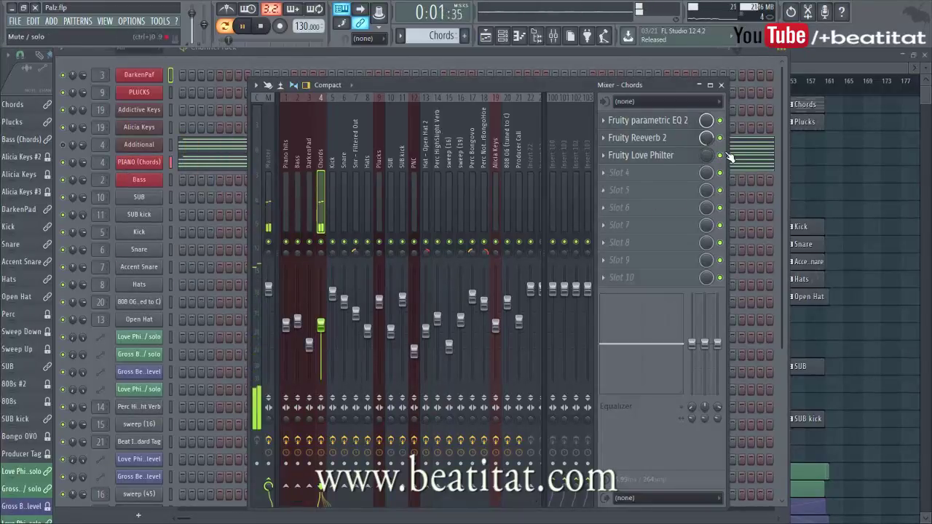
pyautogui.press('space')
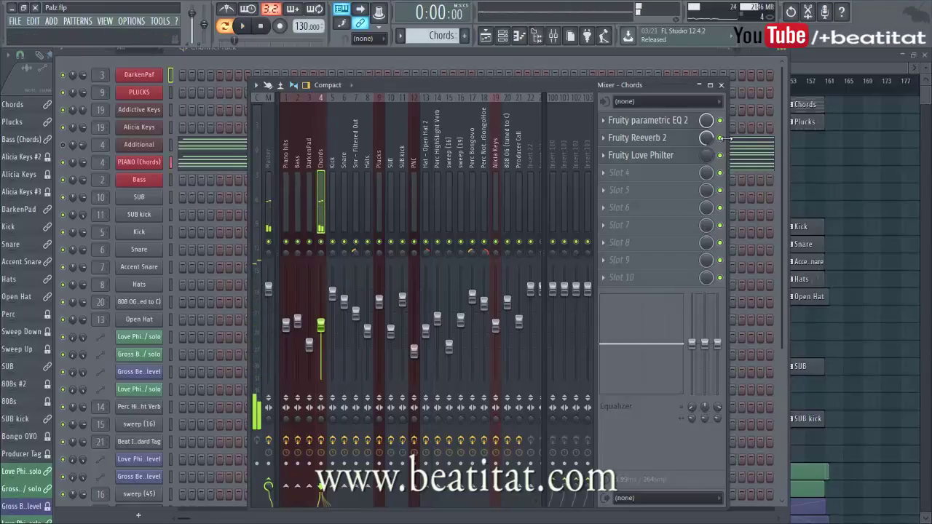
pyautogui.press('space')
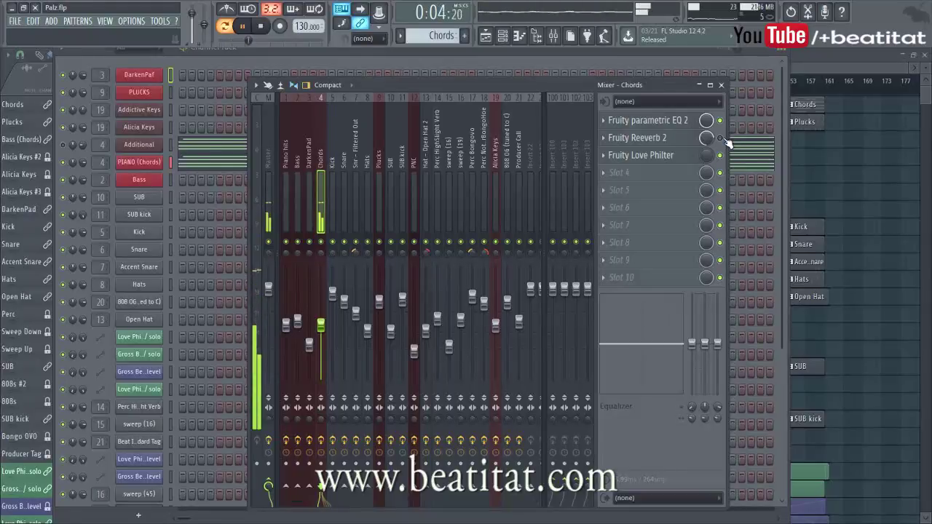
pyautogui.press('space')
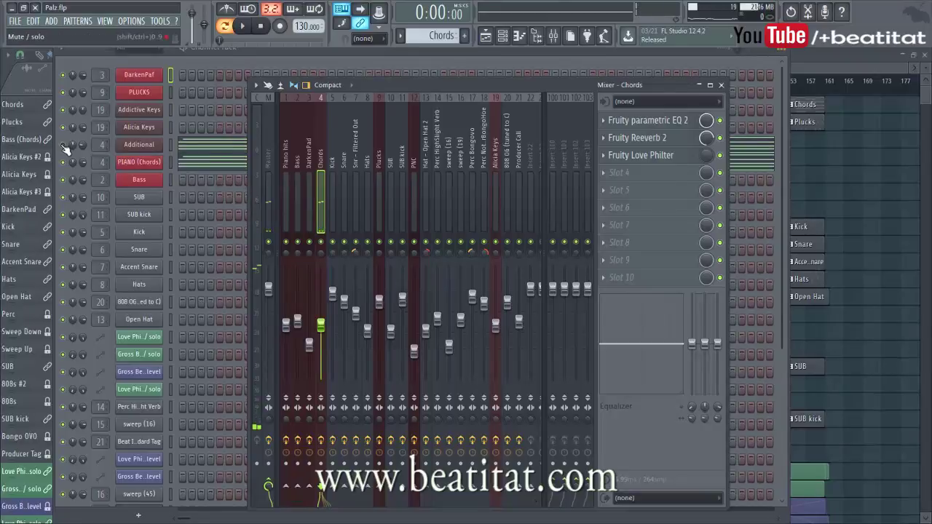
# Step: Inspect the Omnisphere patch on the Additional channel, close it and play the Chords pattern
pyautogui.press('F9')
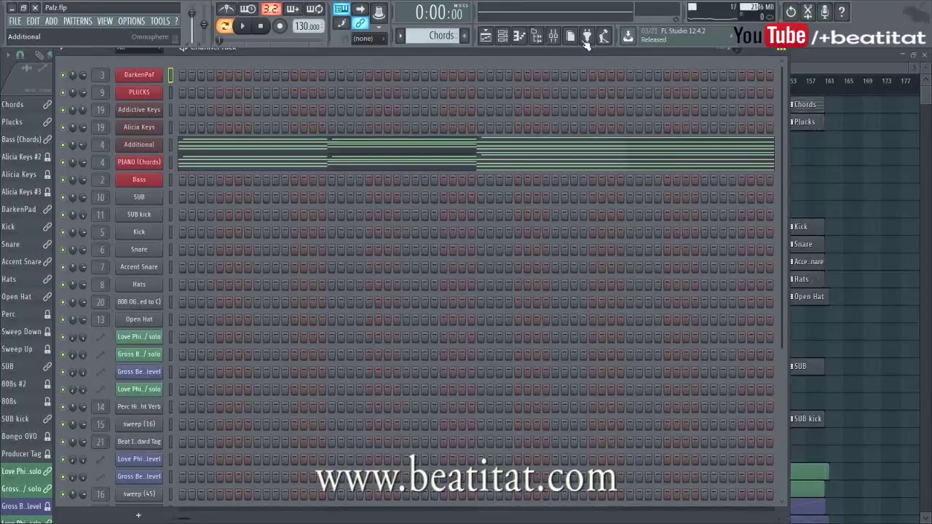
pyautogui.click(554, 36)
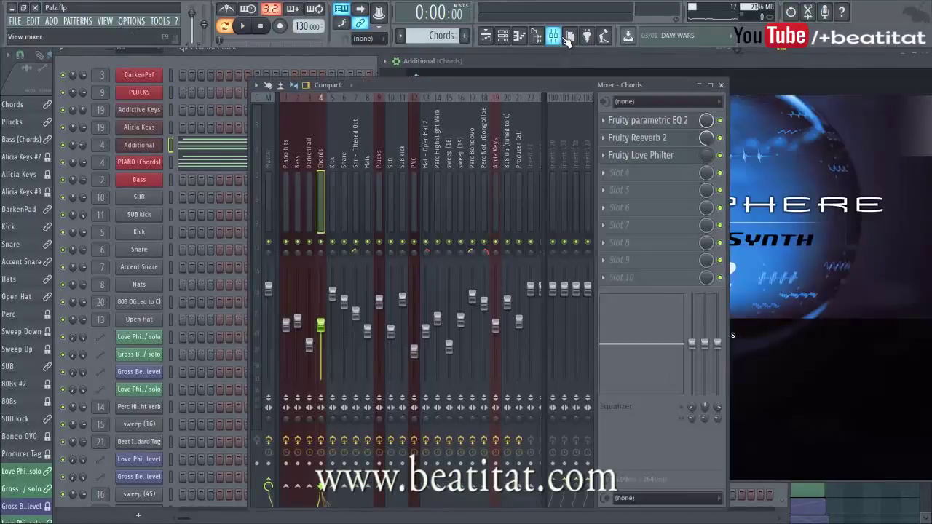
pyautogui.click(724, 68)
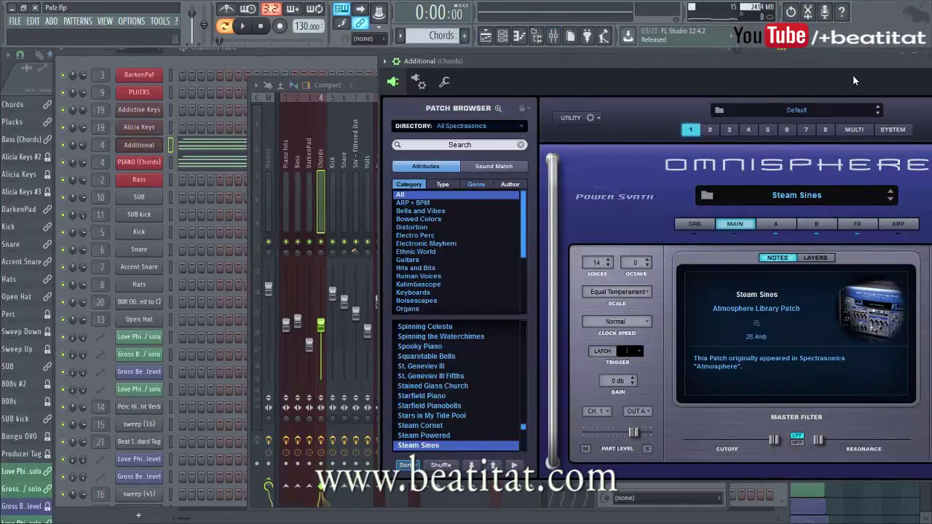
pyautogui.moveTo(852, 74); pyautogui.dragTo(440, 159)
pyautogui.click(633, 154)
pyautogui.press('space')
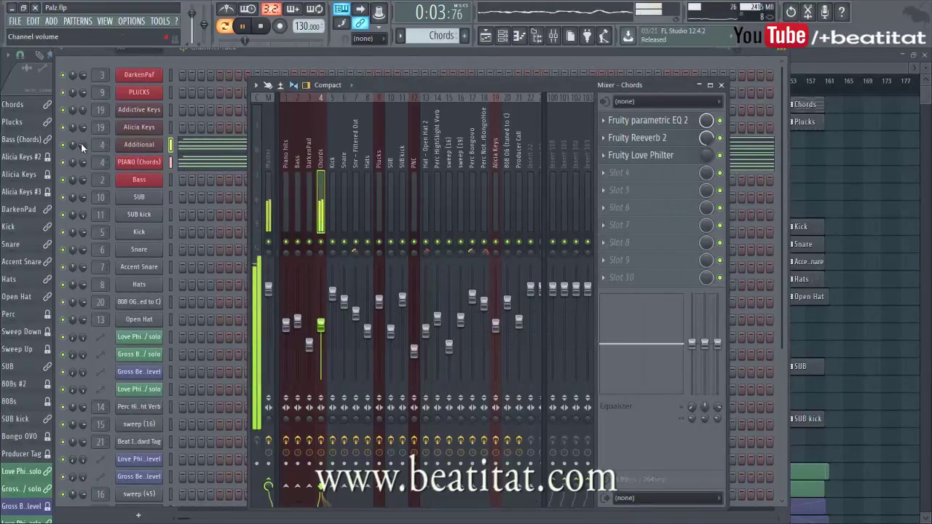
pyautogui.press('space')
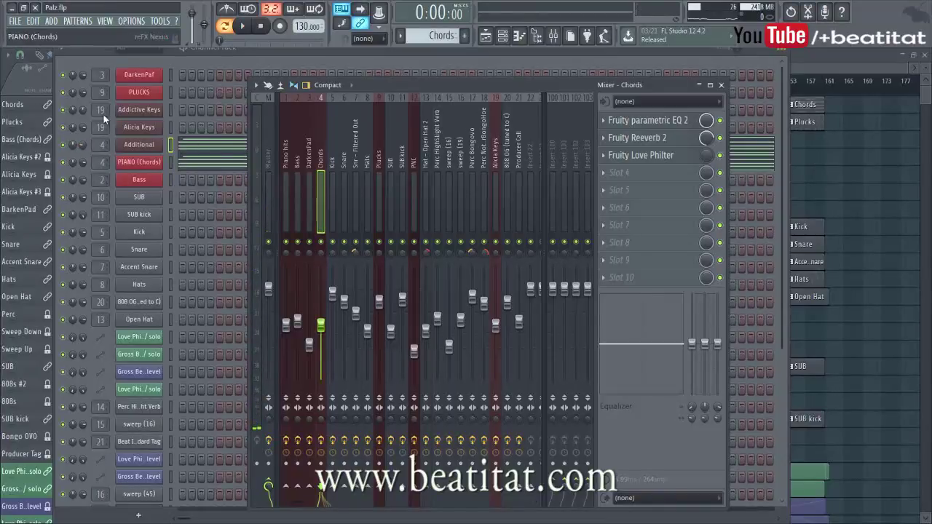
# Step: Open the Alicia Keys #2 pattern from its playlist clip near bar 25 and show it in the channel rack
pyautogui.click(871, 222)
pyautogui.hscroll(3, 284, 146)
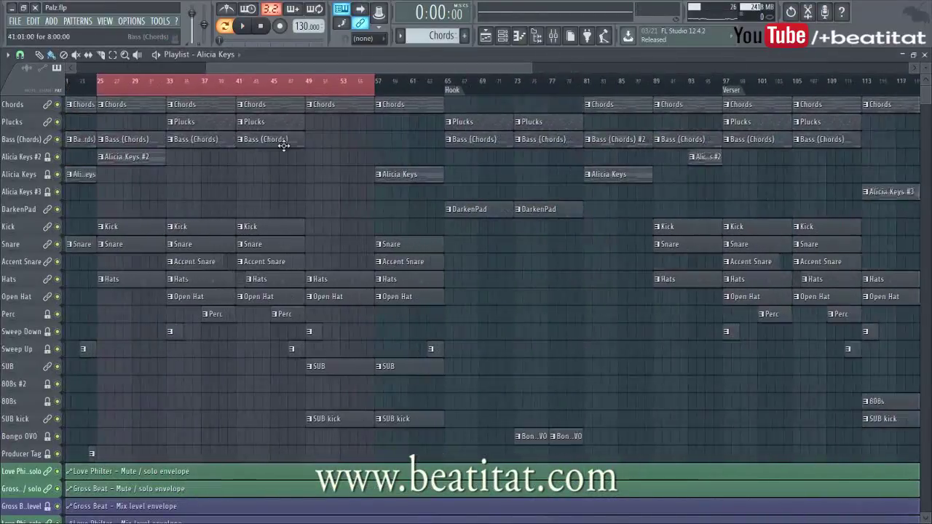
pyautogui.scroll(2, 284, 145)
pyautogui.scroll(-1, 278, 201)
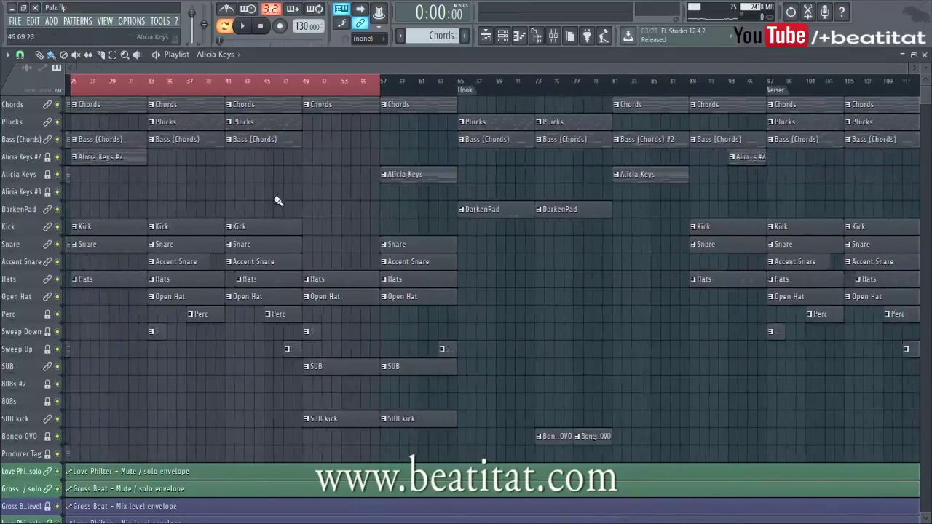
pyautogui.scroll(-3, 277, 201)
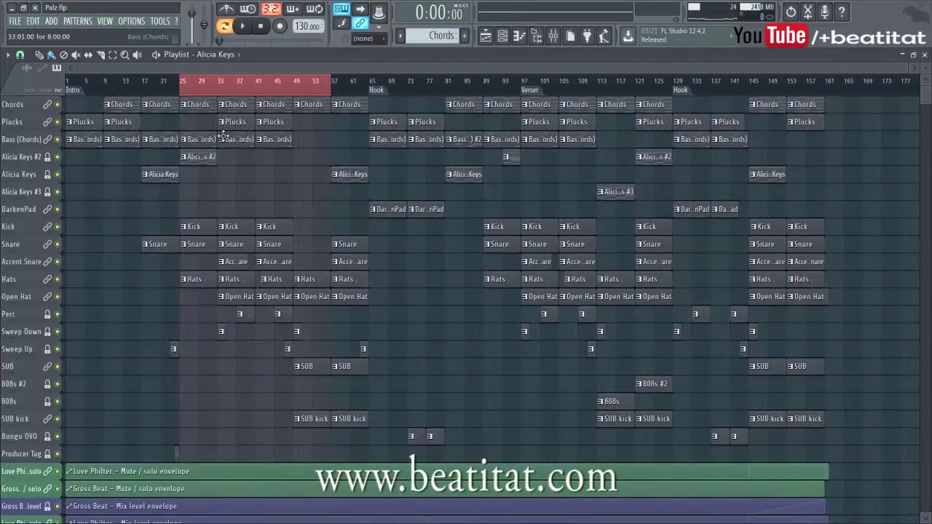
pyautogui.scroll(3, 222, 151)
pyautogui.doubleClick(196, 156)
pyautogui.press('F6')
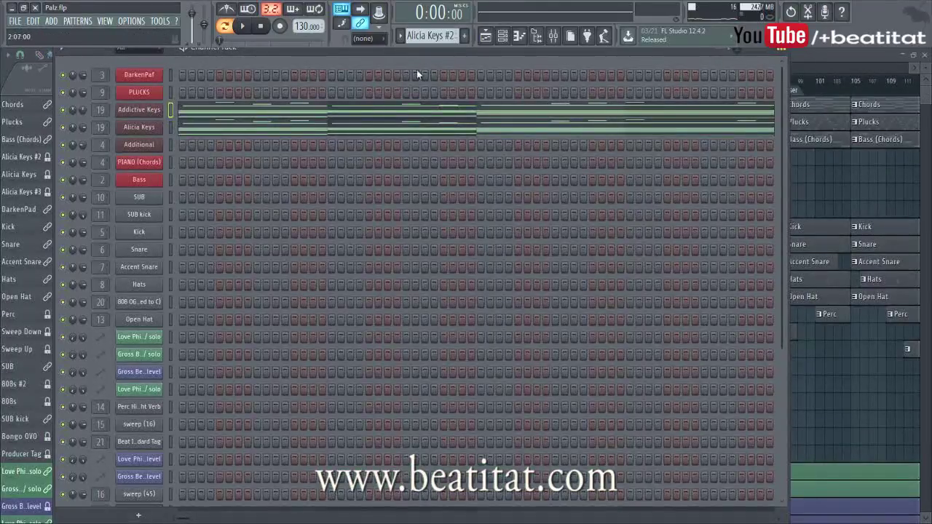
# Step: Play the Alicia Keys #2 pattern and inspect the Fruity Stereo Enhancer on the Alicia Keys mixer track
pyautogui.press('F9')
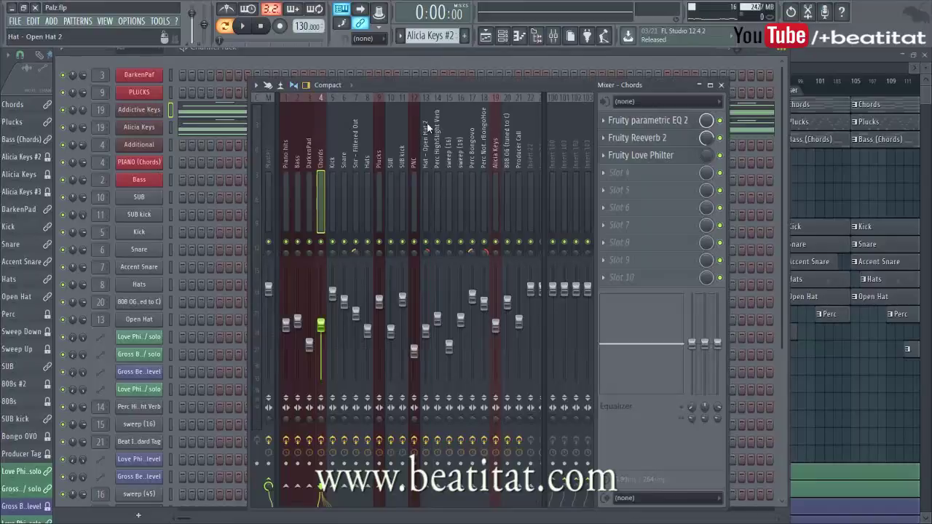
pyautogui.click(498, 120)
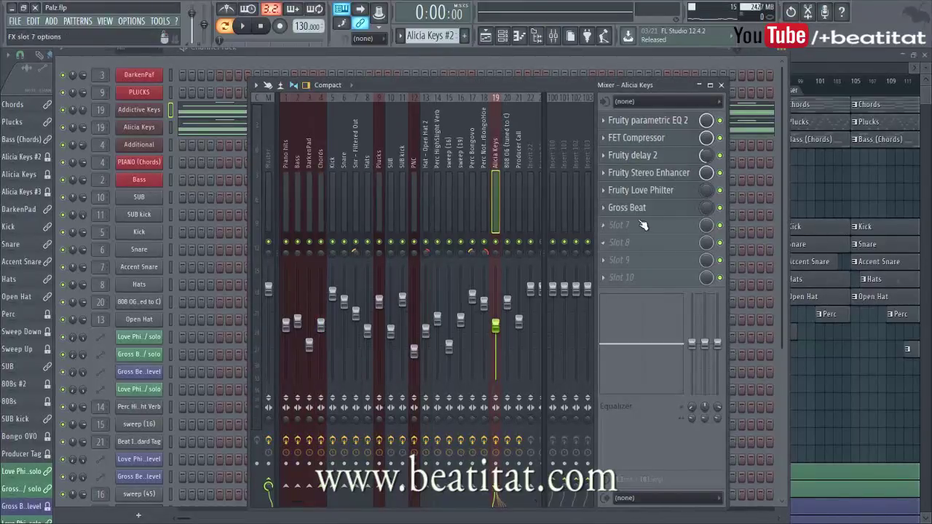
pyautogui.press('F9')
pyautogui.press('space')
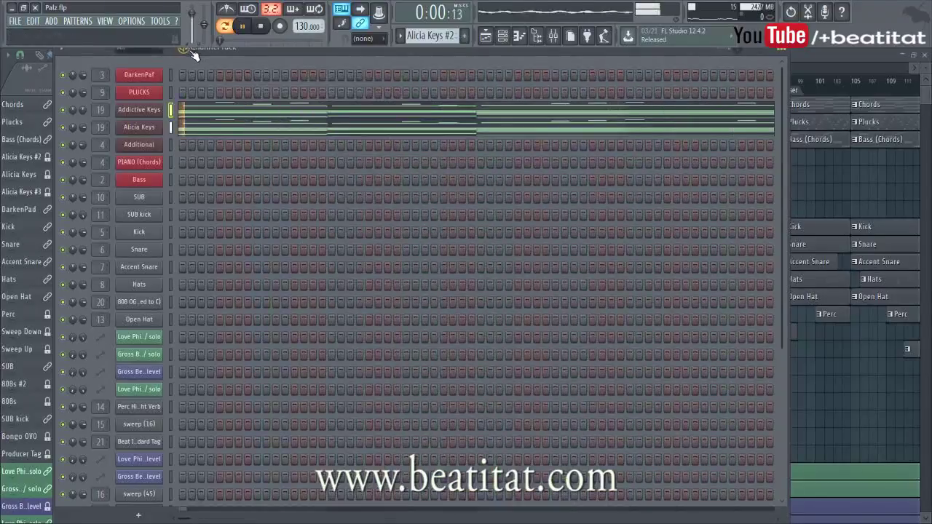
pyautogui.press('F6')
pyautogui.press('F9')
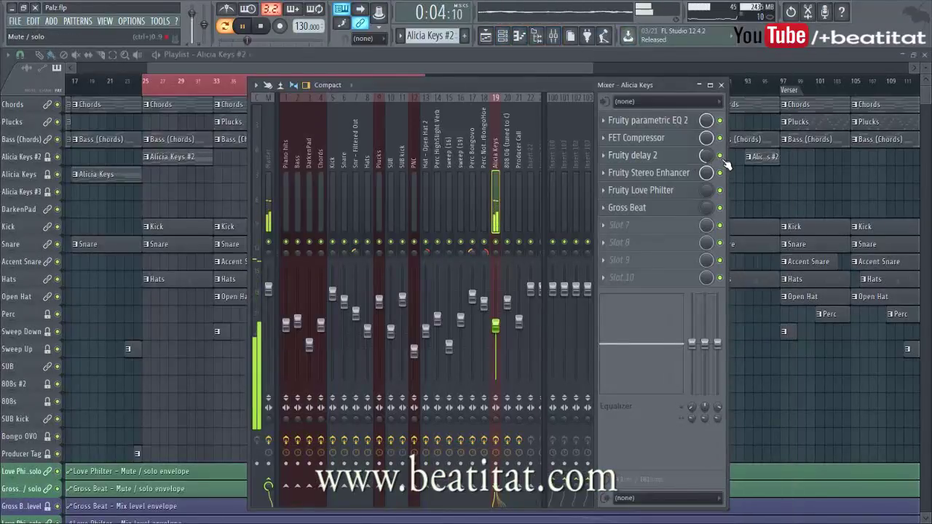
pyautogui.click(648, 172)
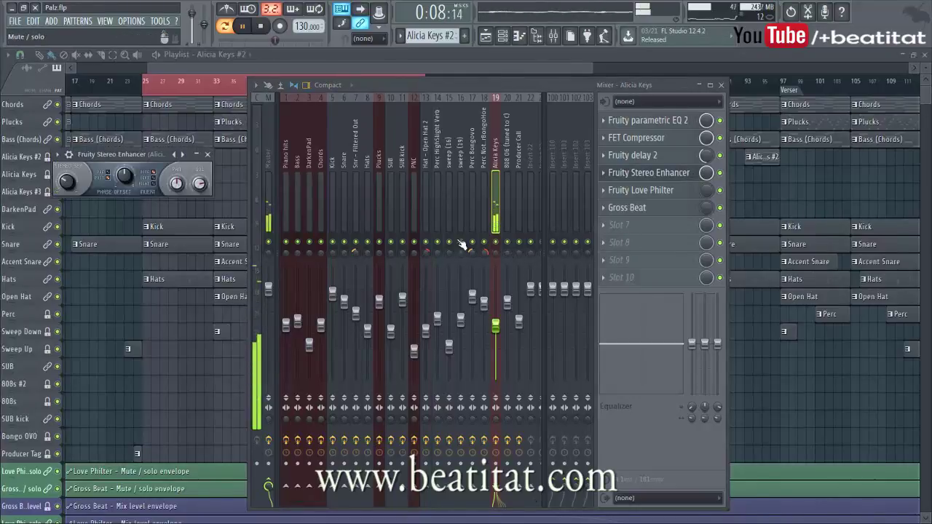
pyautogui.click(206, 154)
# Step: Lower bands 3 and 6 slightly in the Alicia Keys track's Fruity parametric EQ 2, stopping playback and closing the EQ
pyautogui.click(617, 122)
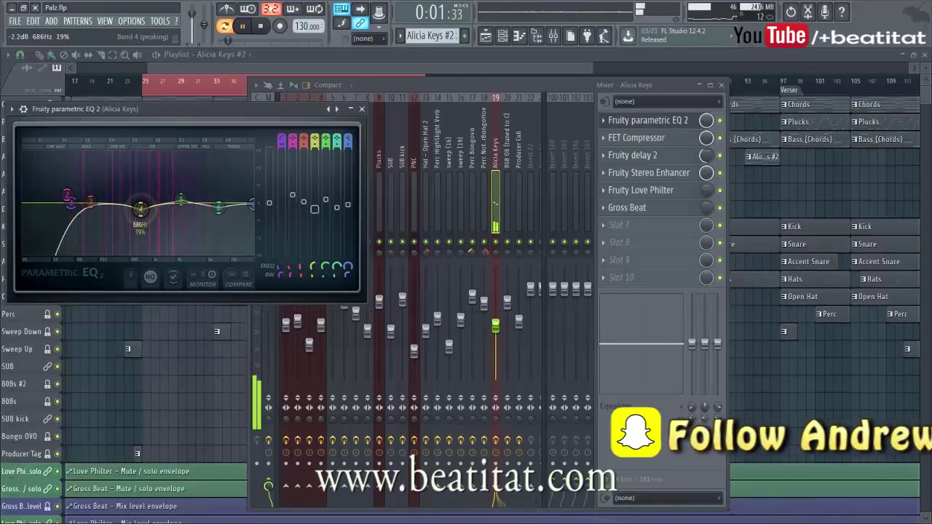
pyautogui.moveTo(95, 202); pyautogui.dragTo(100, 211)
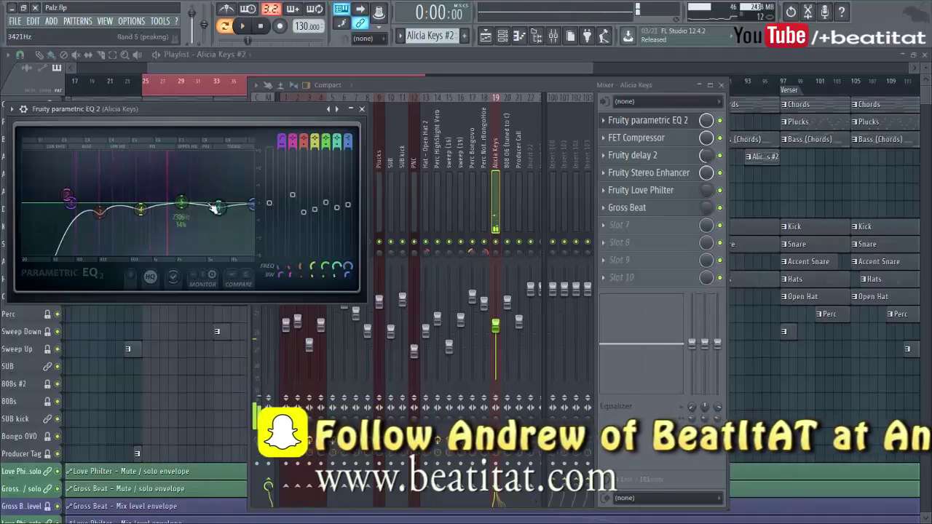
pyautogui.press('space')
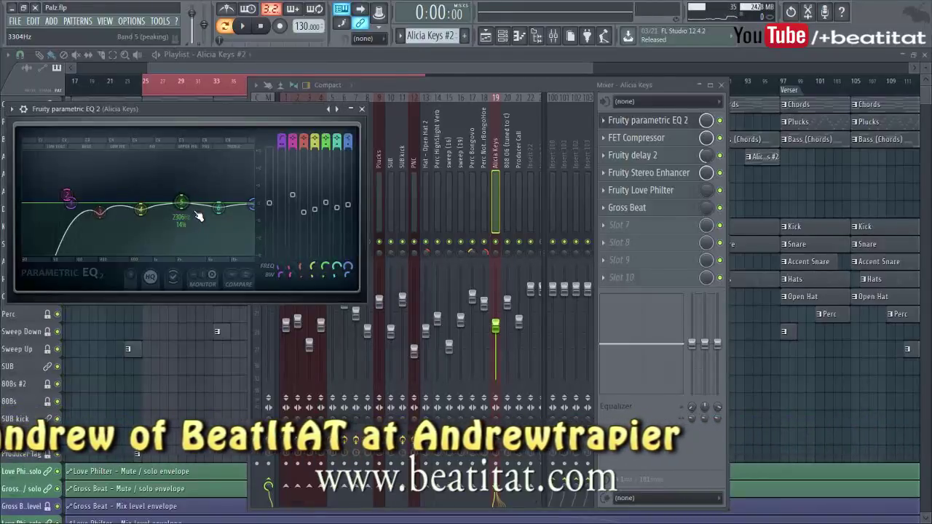
pyautogui.moveTo(218, 208)
pyautogui.mouseDown()
pyautogui.moveTo(213, 154)
pyautogui.moveTo(217, 211)
pyautogui.mouseUp()
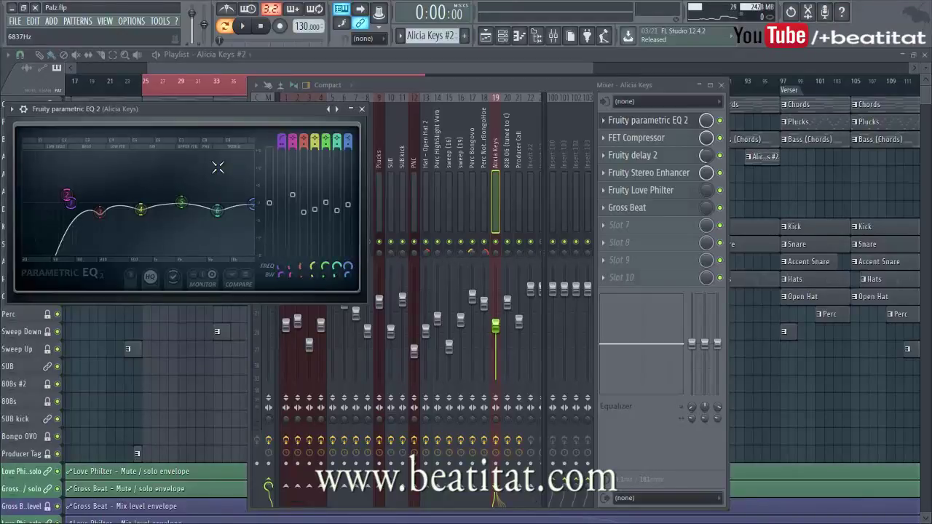
pyautogui.click(361, 108)
# Step: Review the EQ curve and FET Compressor settings on the Alicia Keys mixer track, and select the Master track
pyautogui.click(367, 116)
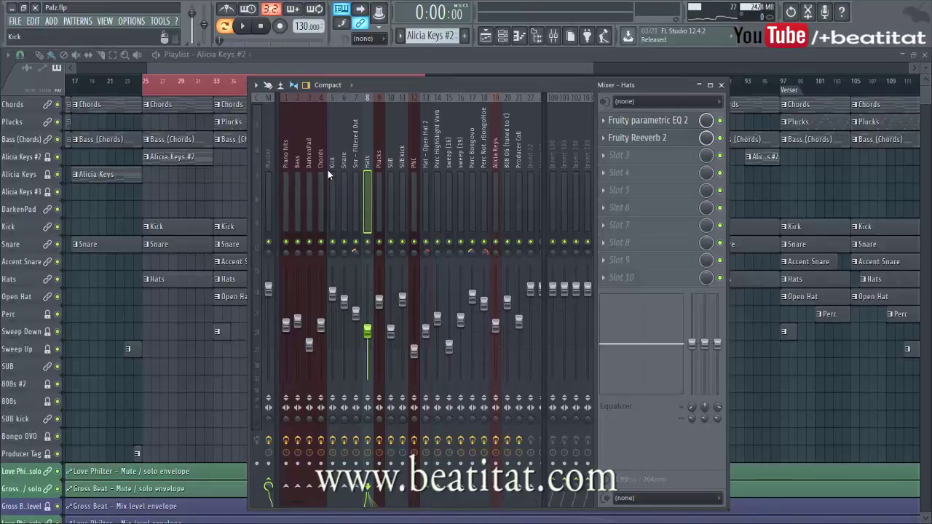
pyautogui.click(497, 137)
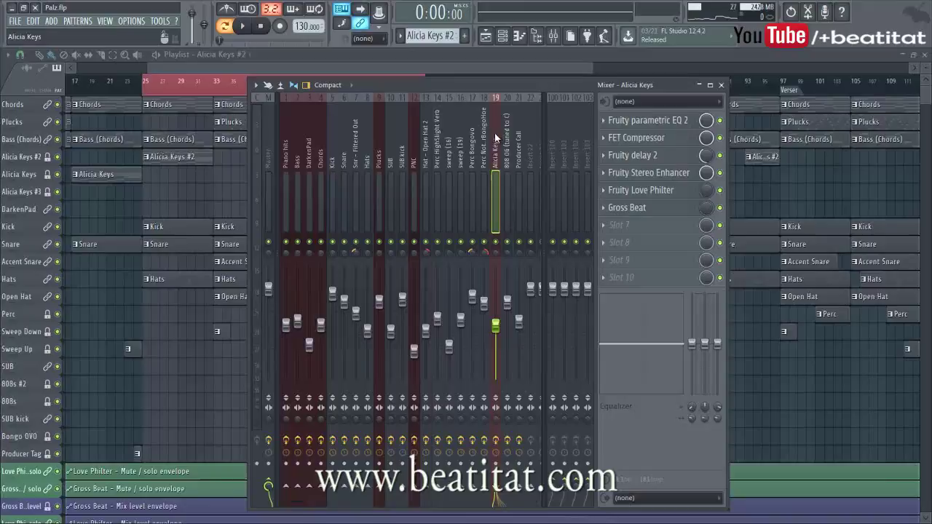
pyautogui.click(645, 120)
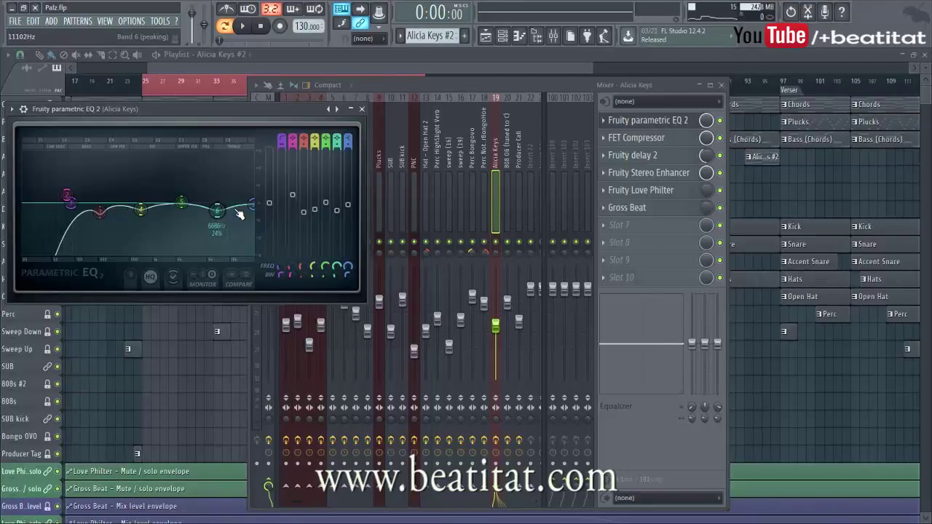
pyautogui.click(364, 110)
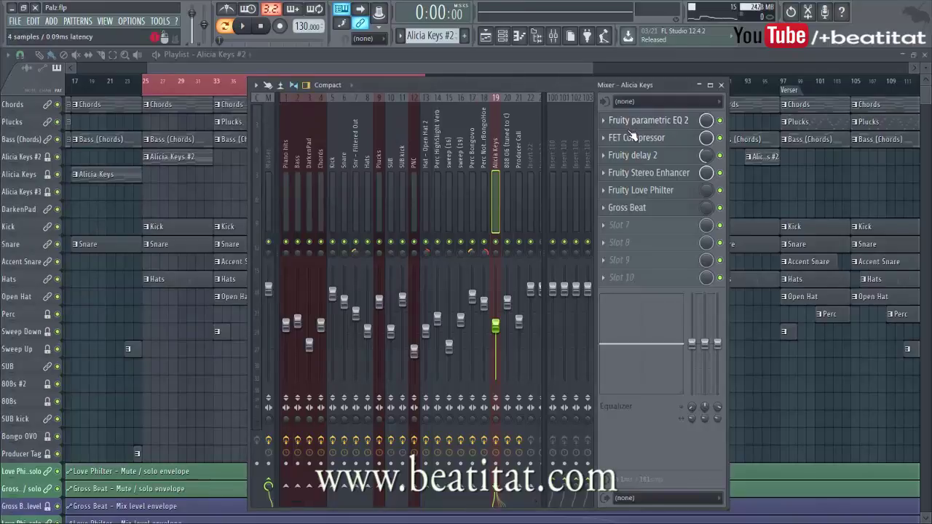
pyautogui.click(691, 139)
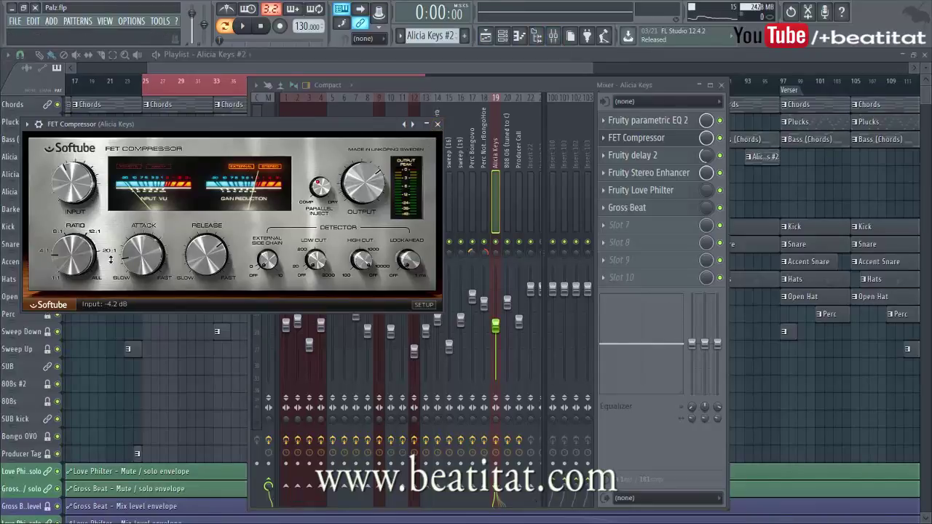
pyautogui.click(437, 124)
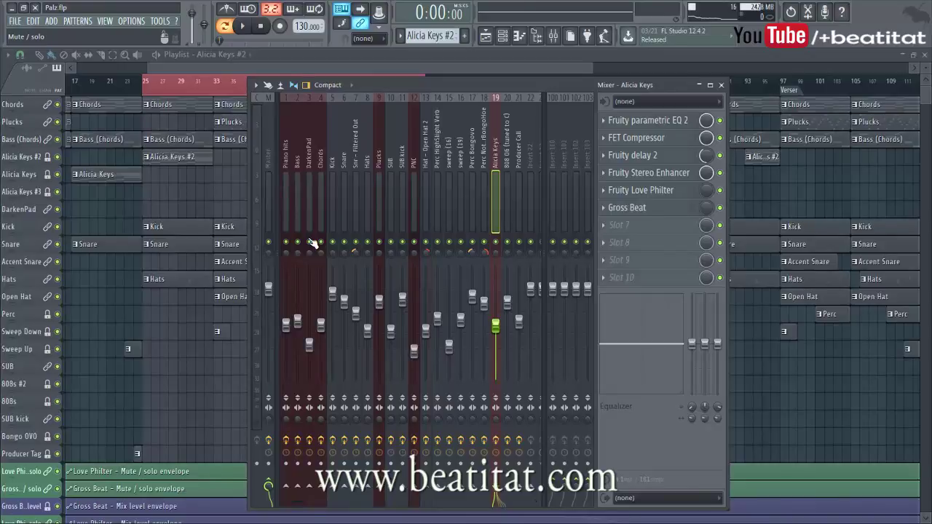
pyautogui.click(272, 166)
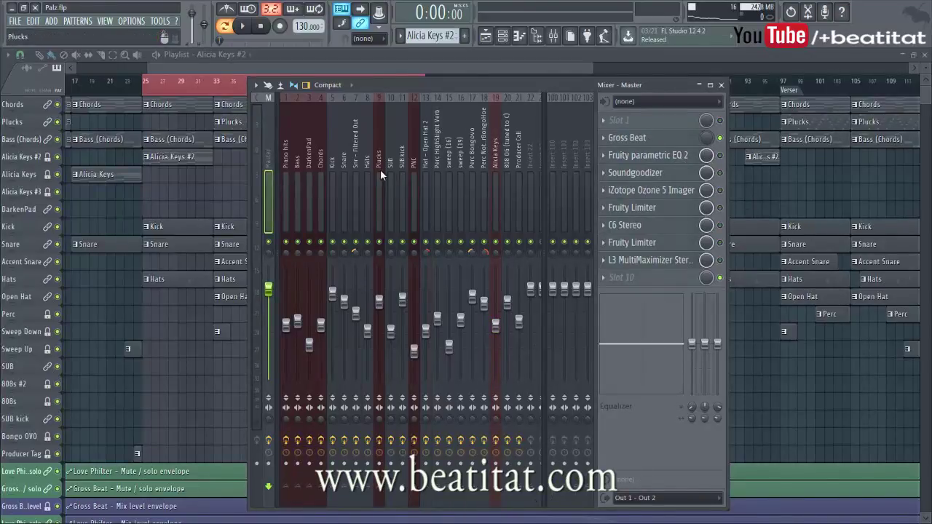
# Step: Audition the Alicia Keys #2 pattern without the Master effects, enable the Master's Fruity parametric EQ 2 and shift its band 3 slightly lower in frequency
pyautogui.press('space')
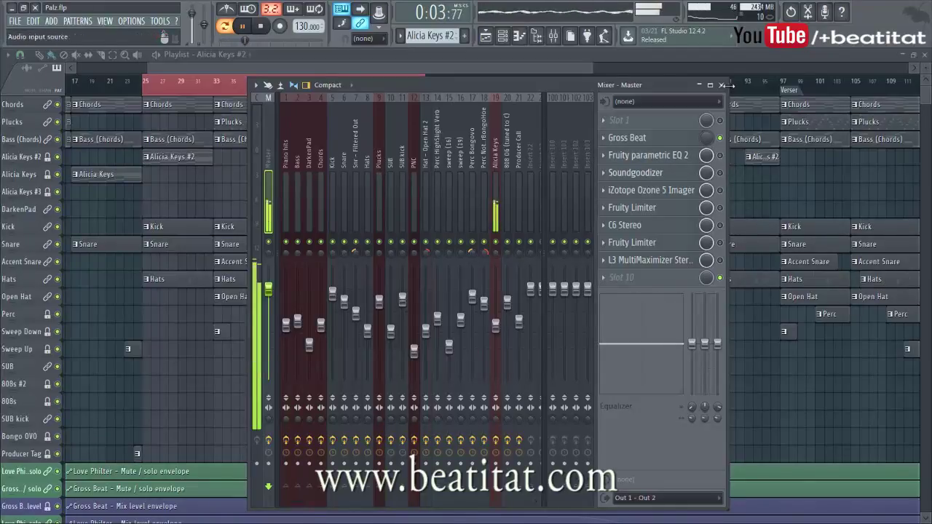
pyautogui.press('space')
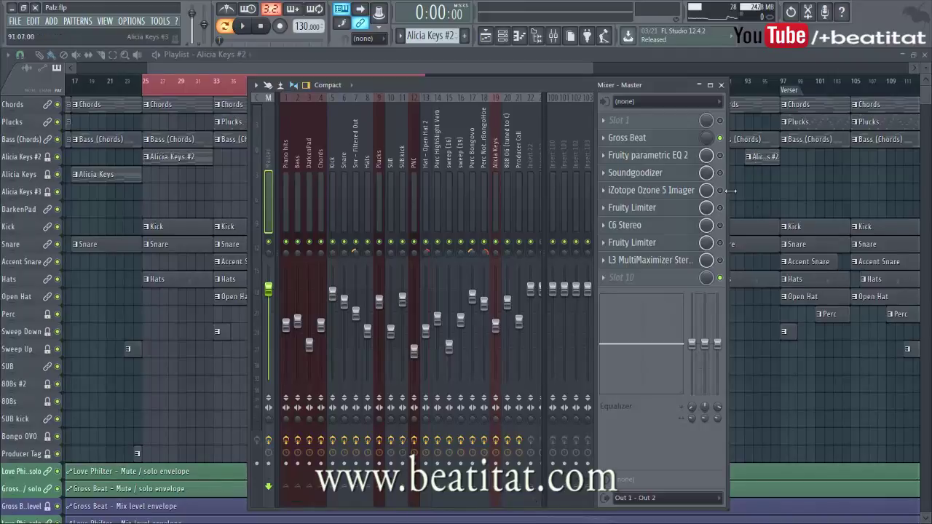
pyautogui.click(719, 155)
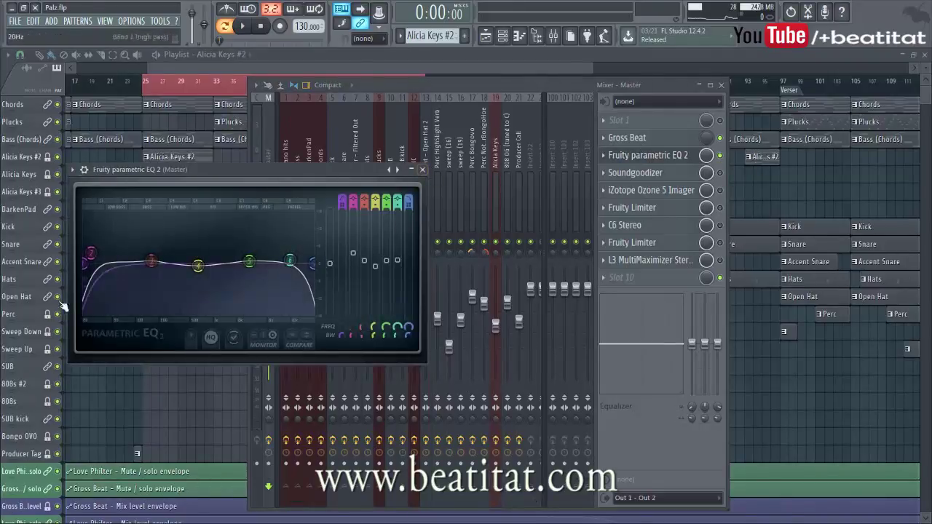
pyautogui.moveTo(82, 267); pyautogui.dragTo(94, 325)
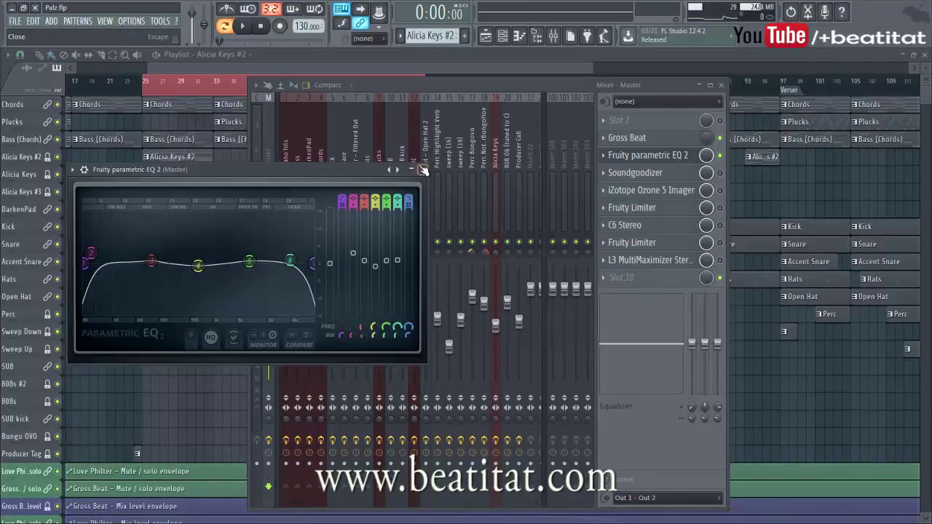
pyautogui.click(422, 169)
pyautogui.click(684, 160)
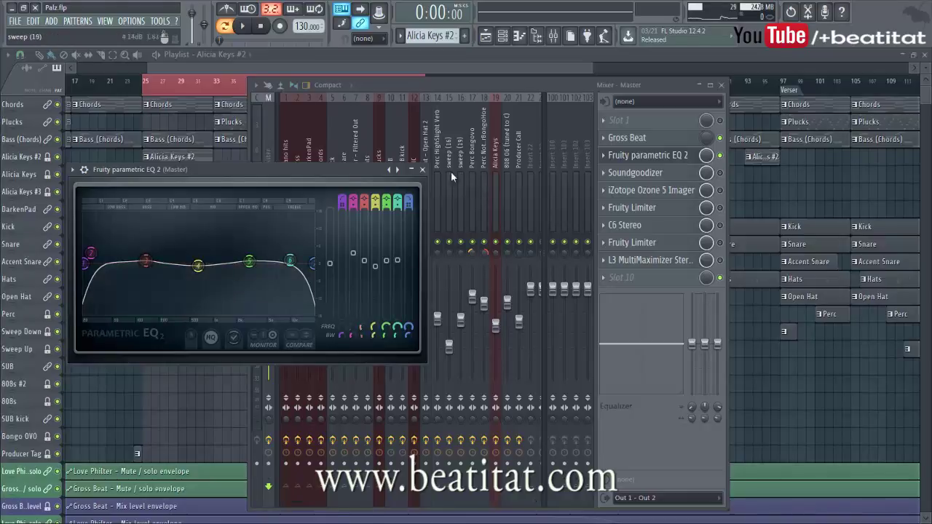
pyautogui.click(422, 169)
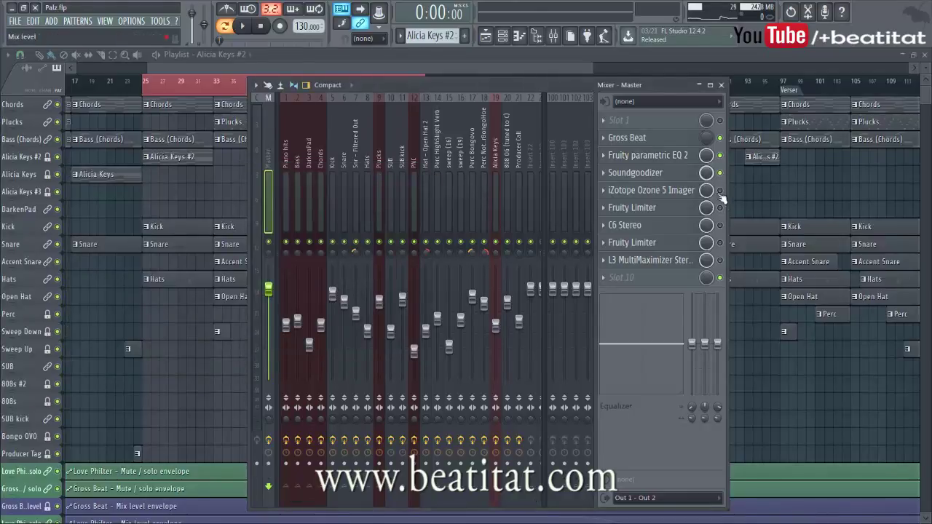
# Step: Enable Soundgoodizer on the Master track, inspect its settings and bring the mixer back into view
pyautogui.click(635, 173)
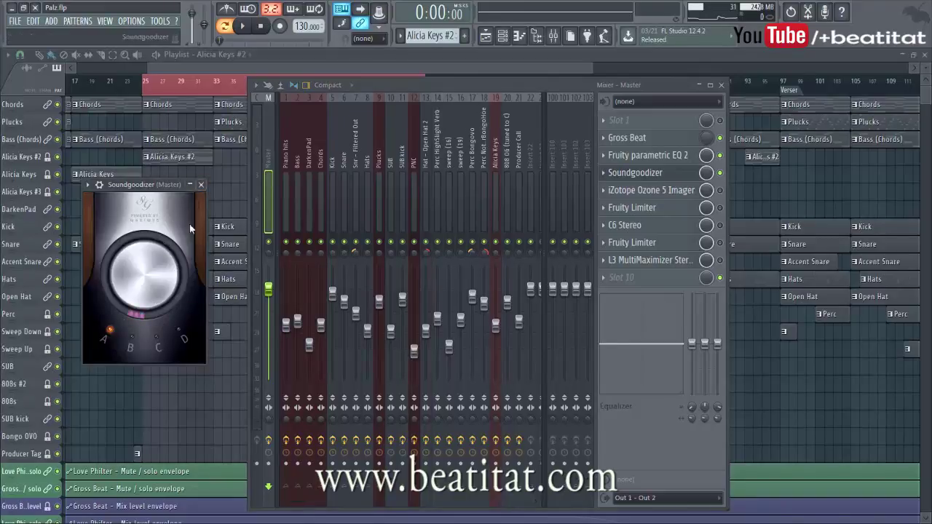
pyautogui.click(202, 183)
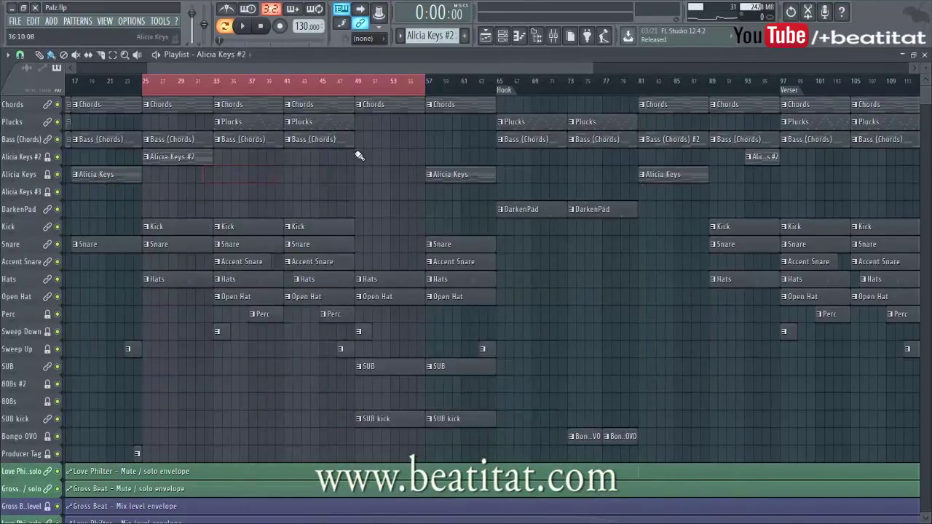
pyautogui.click(565, 33)
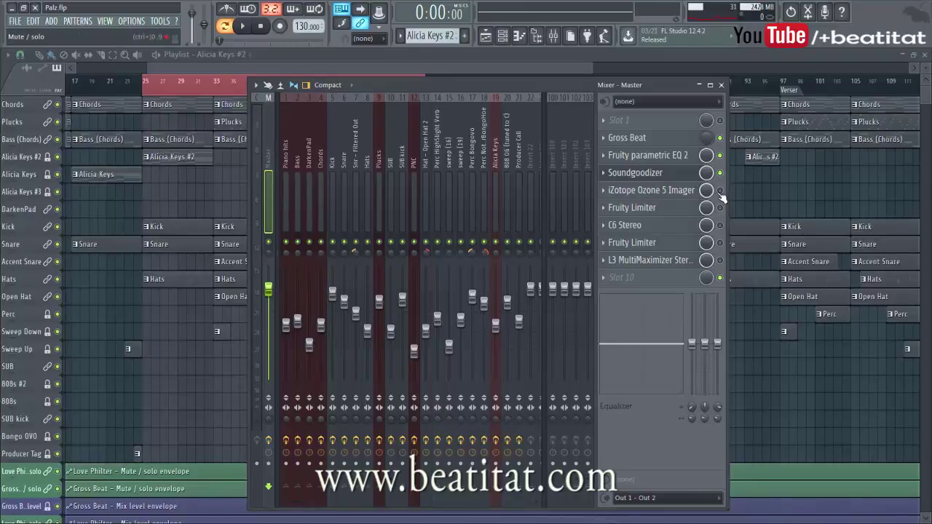
# Step: Enable iZotope Ozone 5 Imager and the remaining Master effects, reviewing the Imager's band widths and auditioning the pattern
pyautogui.click(719, 191)
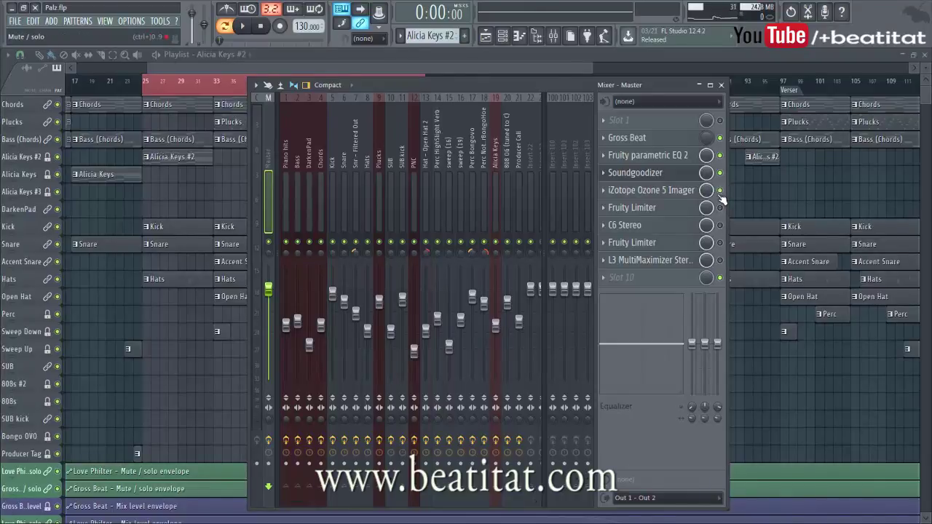
pyautogui.click(676, 192)
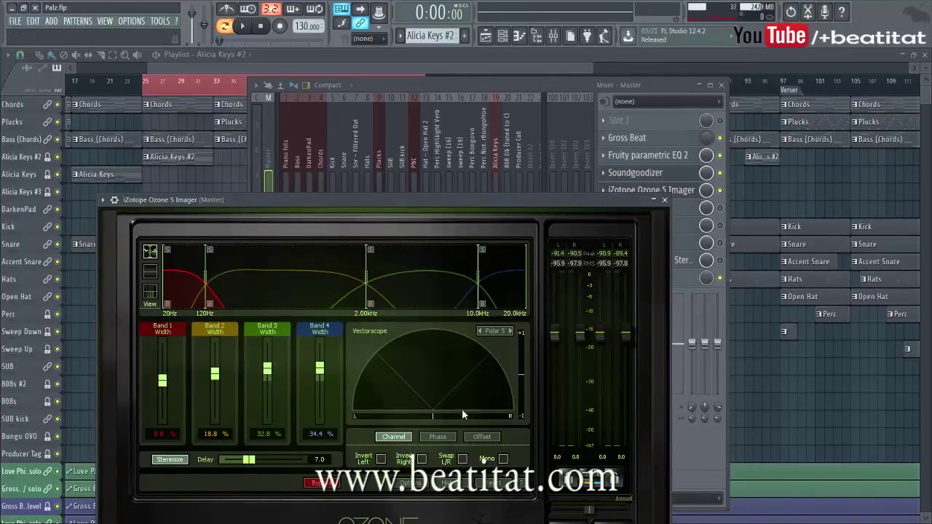
pyautogui.click(665, 201)
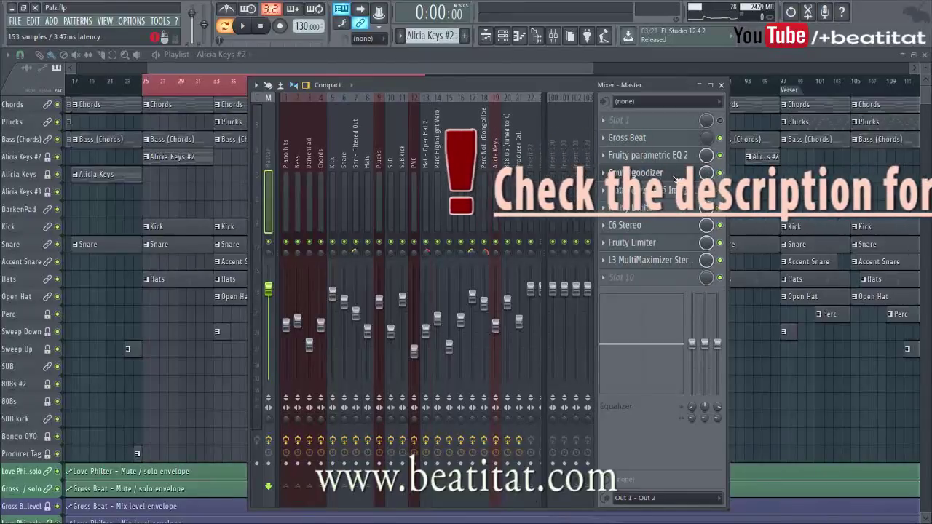
pyautogui.press('space')
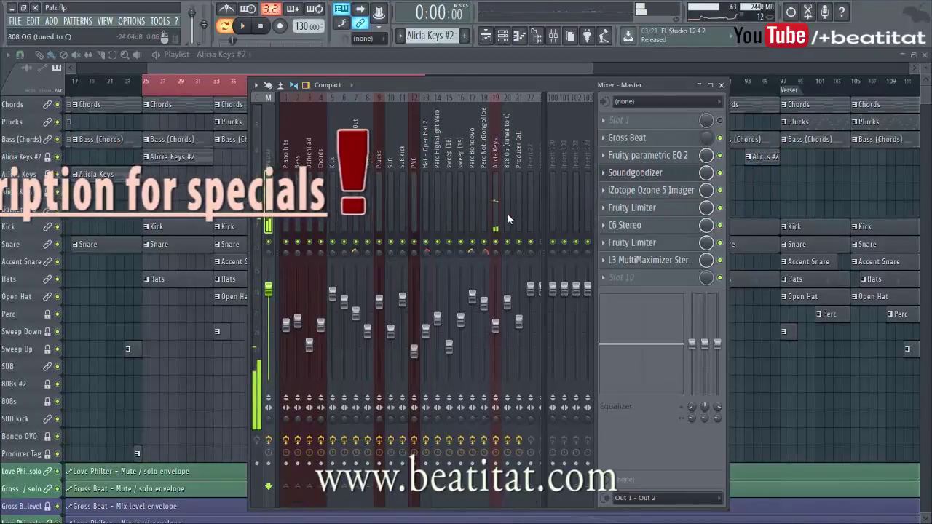
pyautogui.press('space')
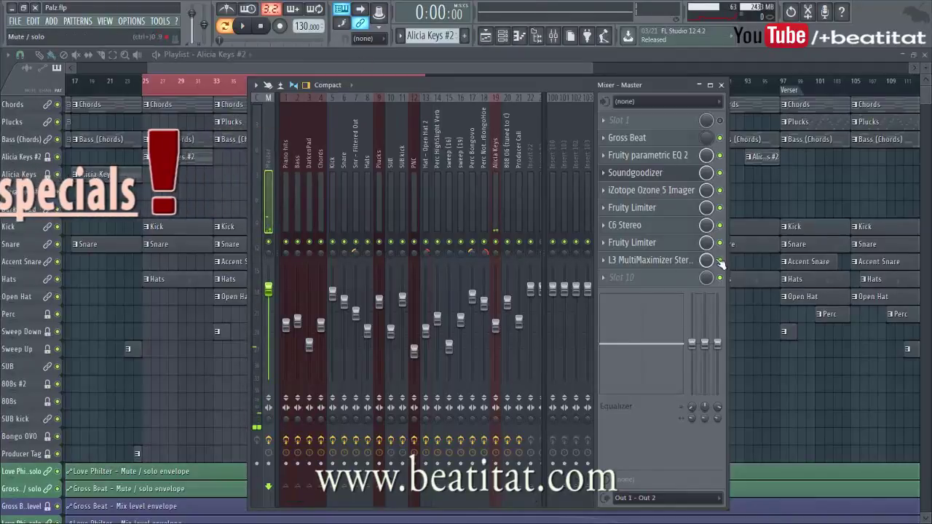
# Step: Disable the Master effects from L3 MultiMaximizer up to Fruity parametric EQ 2 and play the pattern for comparison
pyautogui.click(721, 260)
pyautogui.click(721, 242)
pyautogui.click(721, 225)
pyautogui.click(721, 207)
pyautogui.click(721, 190)
pyautogui.click(721, 173)
pyautogui.click(720, 155)
pyautogui.press('space')
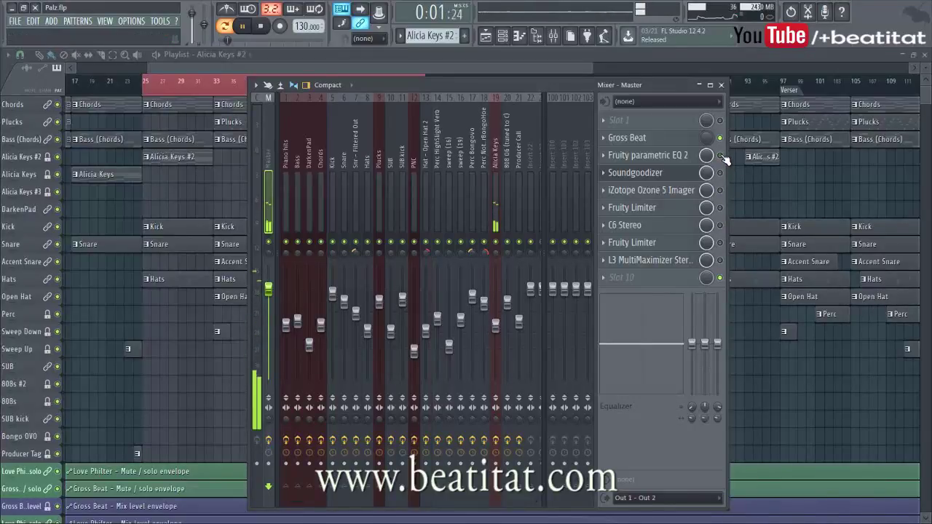
pyautogui.press('space')
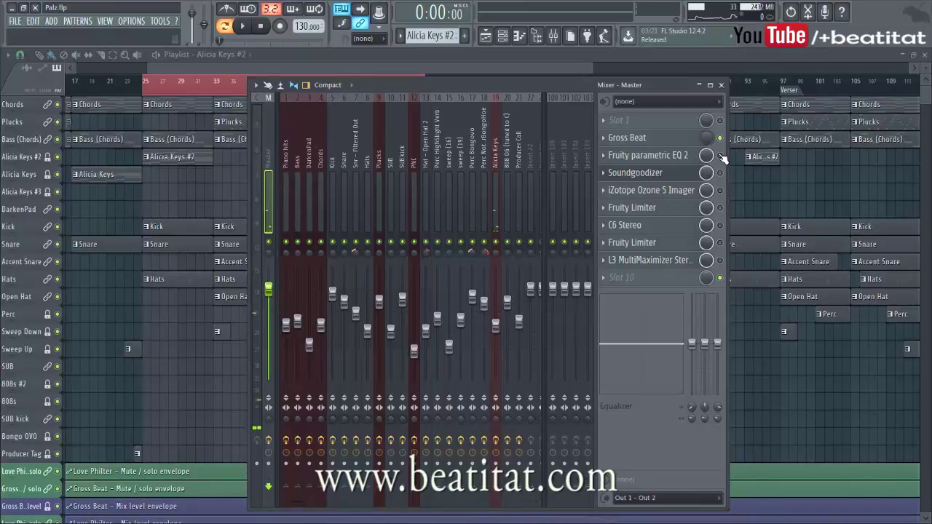
# Step: Re-enable the Master effects from Fruity parametric EQ 2 through L3 MultiMaximizer and play the pattern again
pyautogui.click(719, 155)
pyautogui.click(720, 173)
pyautogui.click(720, 190)
pyautogui.click(719, 207)
pyautogui.click(719, 225)
pyautogui.click(720, 243)
pyautogui.click(719, 260)
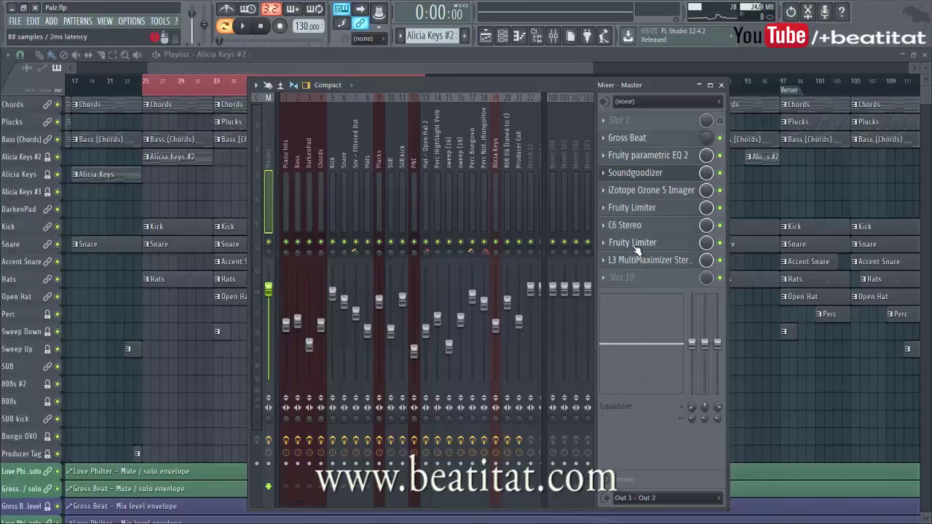
pyautogui.press('space')
pyautogui.press('space')
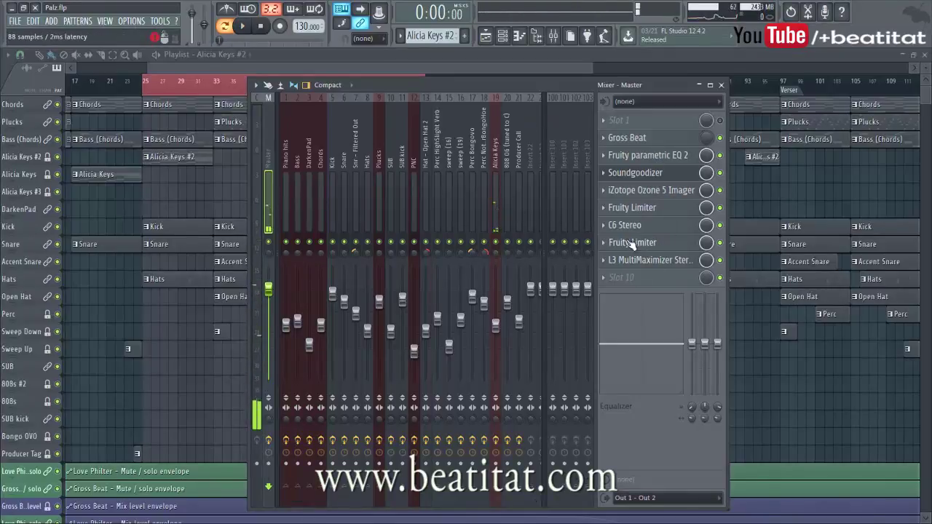
# Step: Review the Fruity parametric EQ 2 curve on the Alicia Keys mixer track and close it
pyautogui.click(492, 210)
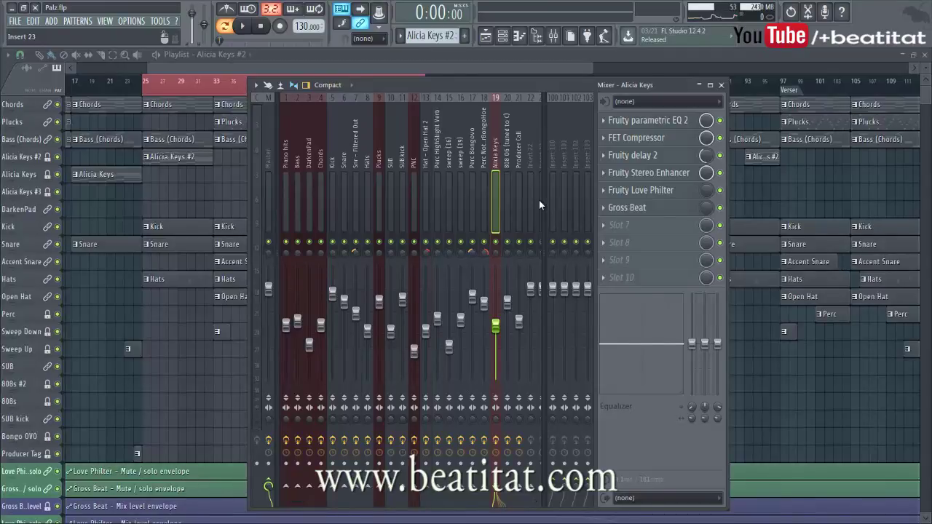
pyautogui.click(633, 121)
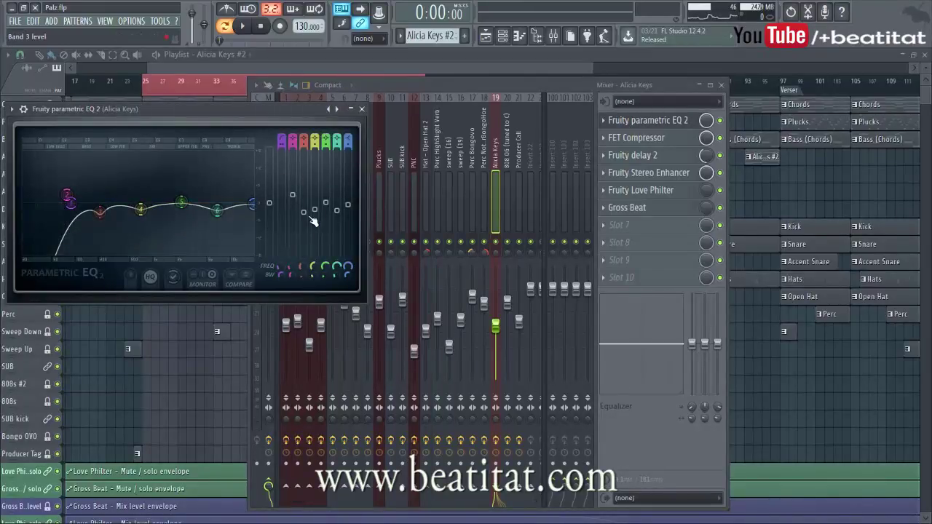
pyautogui.click(363, 110)
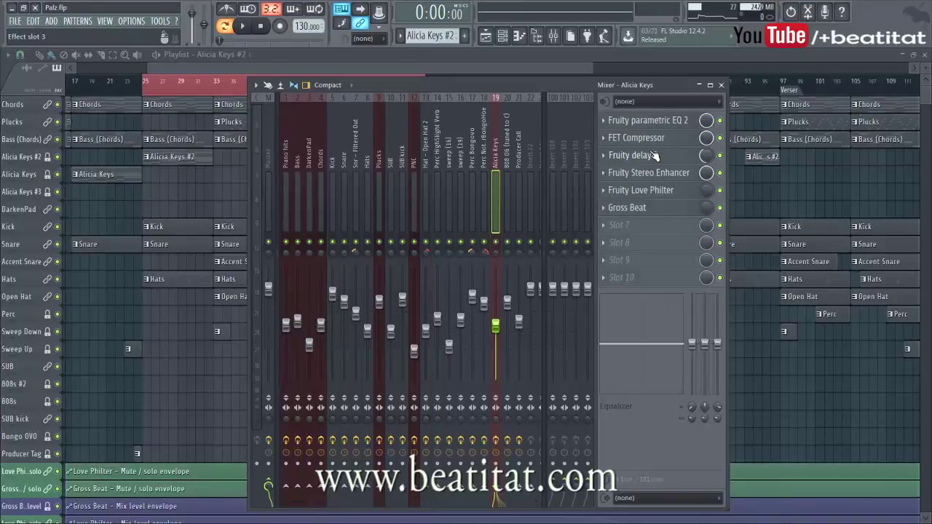
# Step: Go from the SUB track back to Snr - Filtered Out and move its Fruity parametric EQ 2 above Fruity Stereo Enhancer
pyautogui.click(392, 172)
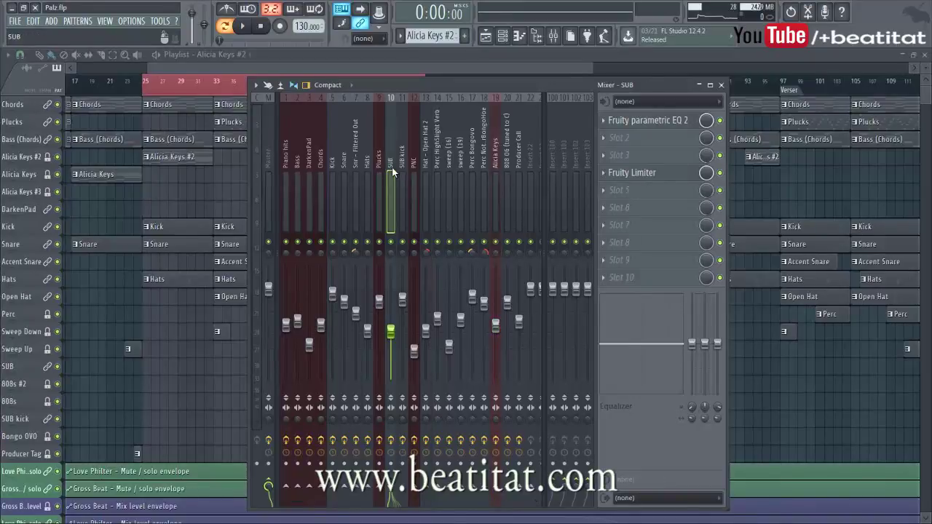
pyautogui.press('Left')
pyautogui.press('Left')
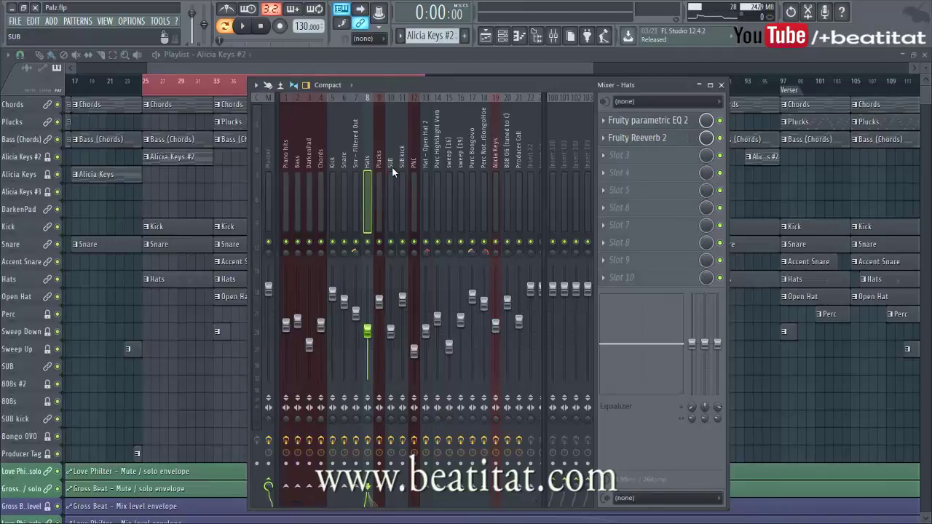
pyautogui.press('Left')
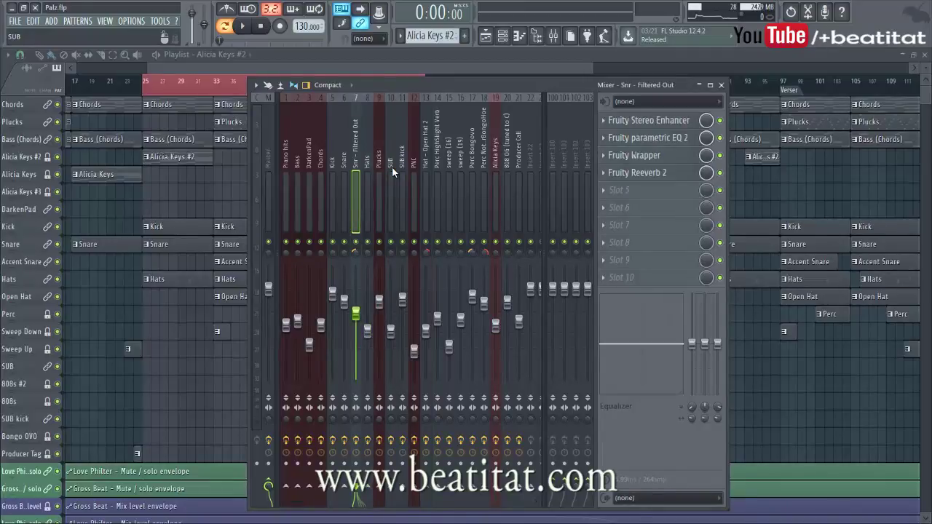
pyautogui.scroll(-3, 392, 167)
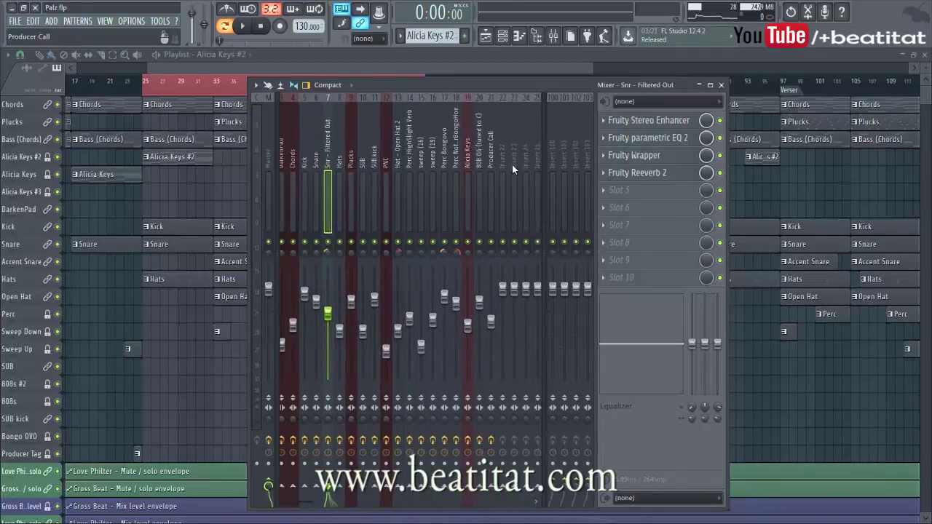
pyautogui.click(603, 137)
pyautogui.click(644, 324)
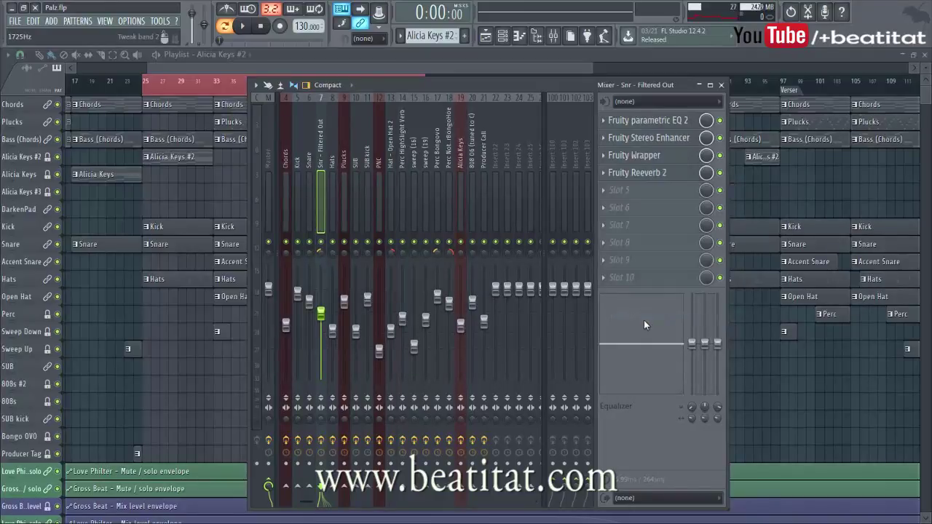
# Step: Look through the effect chains track by track, from Snare back past Kick and Chords to the high-numbered insert tracks
pyautogui.press('Left')
pyautogui.press('Left')
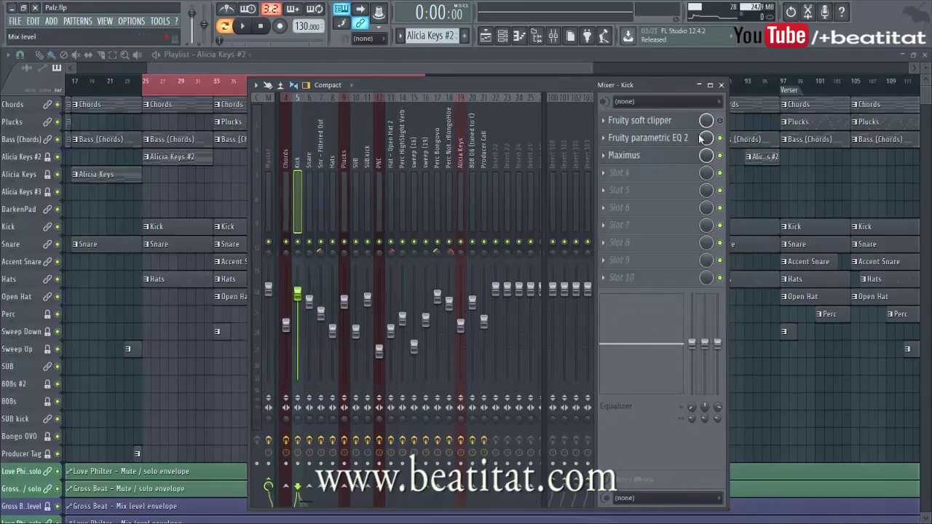
pyautogui.press('Left')
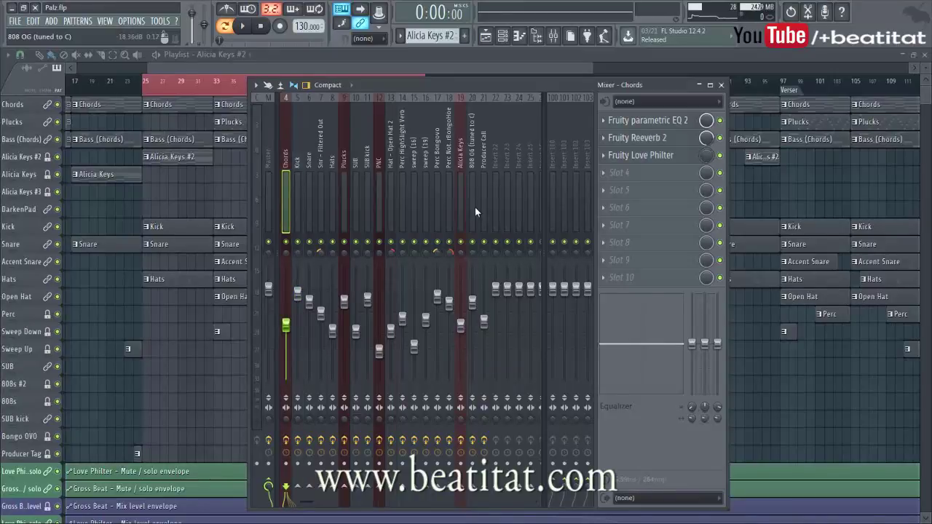
pyautogui.press('Left')
pyautogui.press('Left')
pyautogui.press('Left')
pyautogui.press('Left')
pyautogui.press('Left')
pyautogui.press('Left')
pyautogui.press('Left')
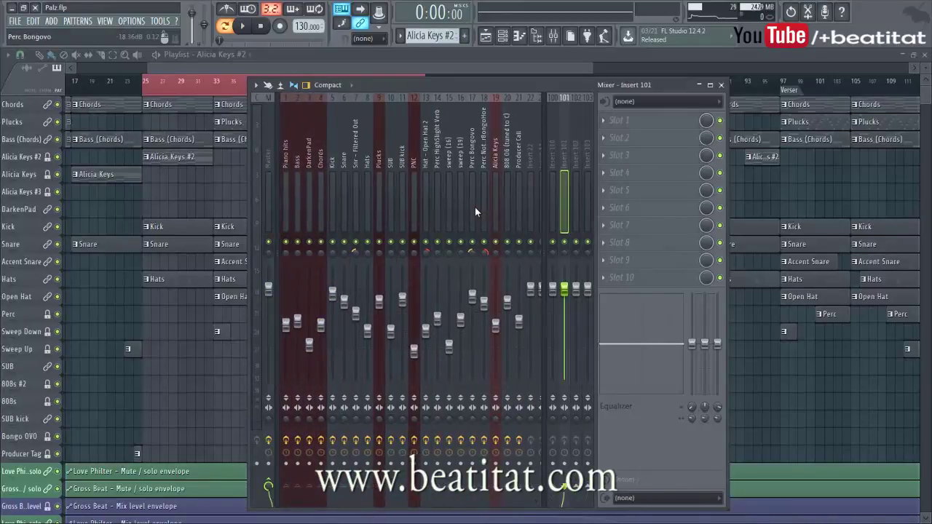
pyautogui.press('Left')
pyautogui.press('Left')
pyautogui.press('Left')
pyautogui.press('Left')
pyautogui.press('Left')
pyautogui.press('Left')
pyautogui.press('Left')
pyautogui.press('Left')
pyautogui.press('Left')
pyautogui.press('Left')
pyautogui.press('Left')
pyautogui.press('Left')
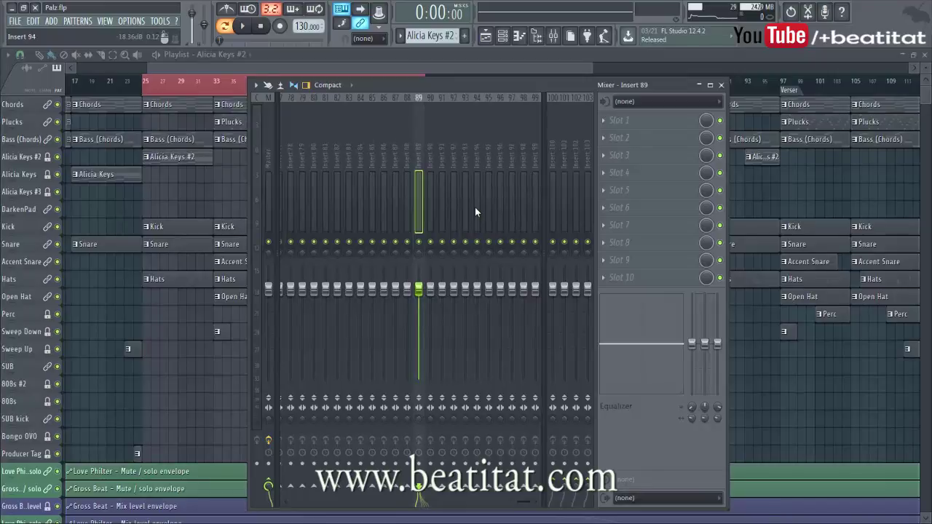
# Step: Return the mixer to its first tracks and review the Fruity parametric EQ 2 curve on the Piano hits track
pyautogui.press('F9')
pyautogui.scroll(-2, 565, 167)
pyautogui.scroll(-1, 547, 174)
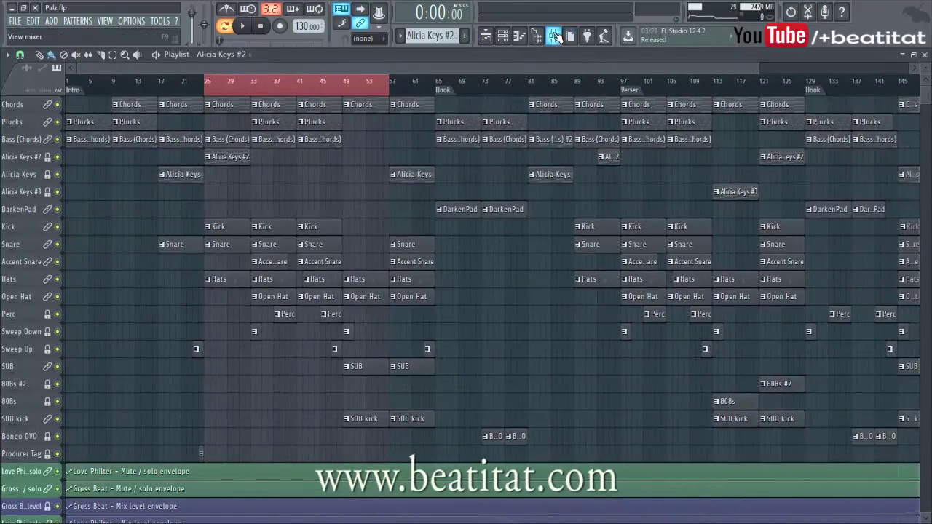
pyautogui.click(555, 37)
pyautogui.moveTo(525, 507); pyautogui.dragTo(279, 509)
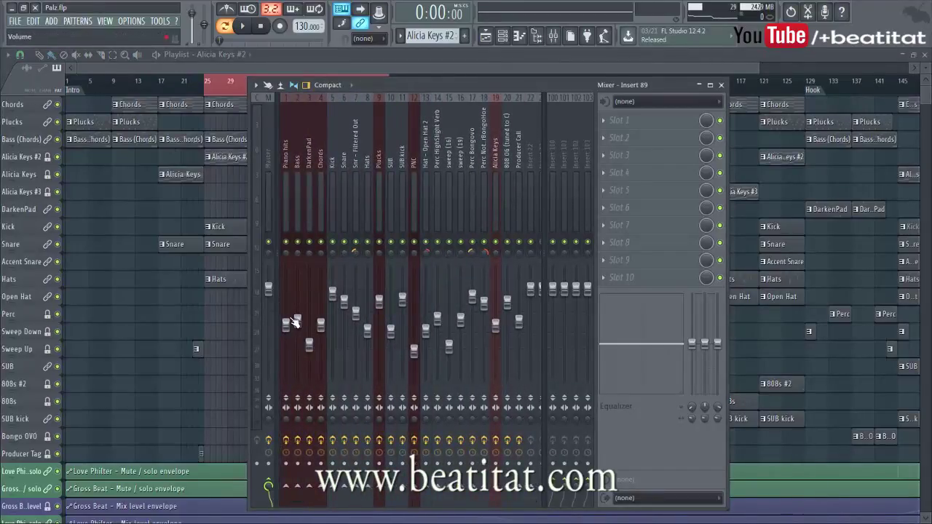
pyautogui.click(286, 185)
pyautogui.click(644, 120)
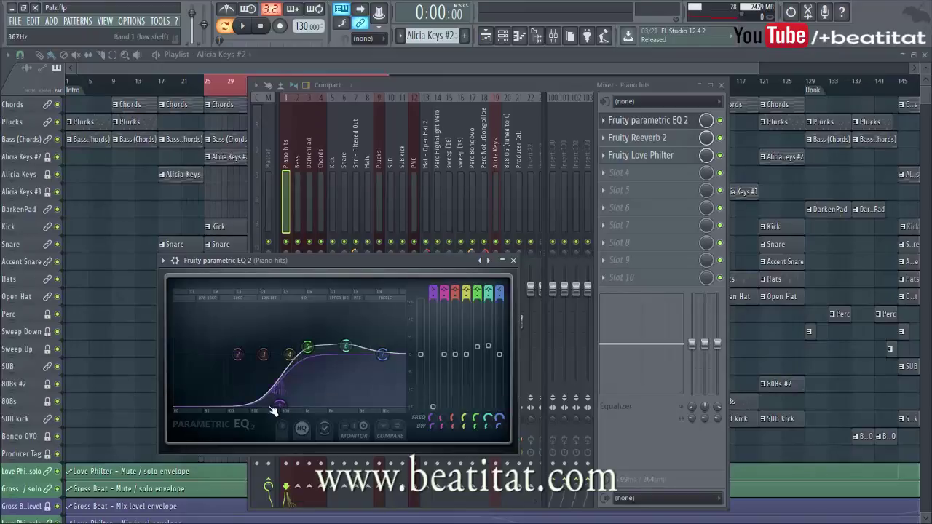
pyautogui.click(513, 260)
# Step: Play the Alicia Keys #2 pattern briefly, hide the mixer to show the playlist arrangement and stop playback
pyautogui.press('space')
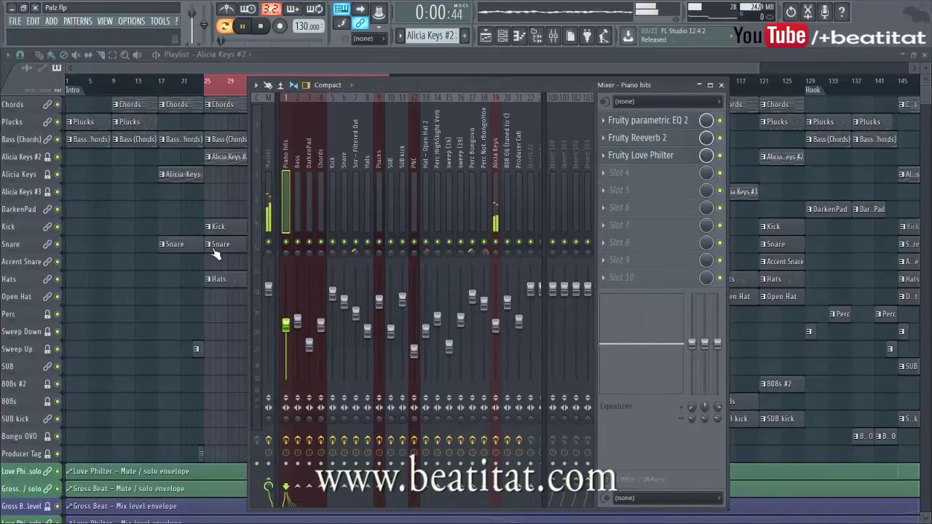
pyautogui.press('F9')
pyautogui.press('space')
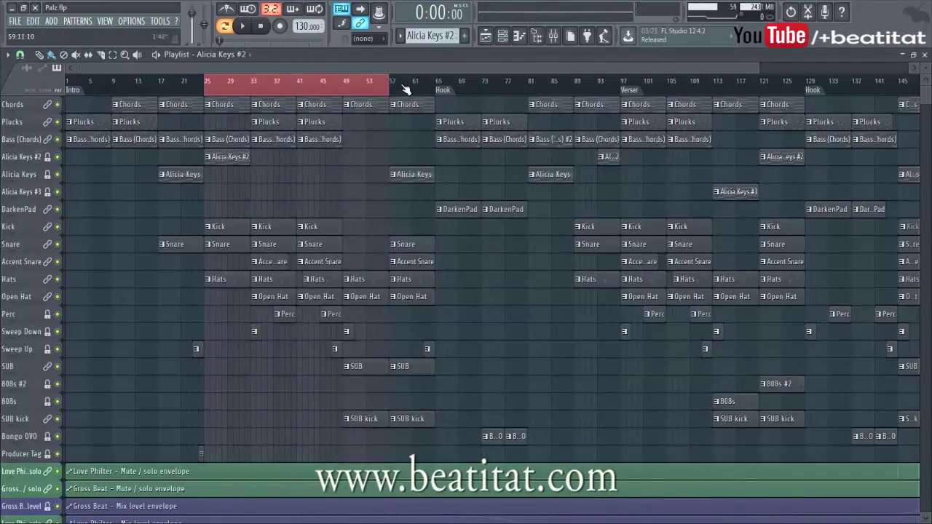
# Step: Play the song from the second Hook marker at bar 129
pyautogui.hscroll(4, 426, 64)
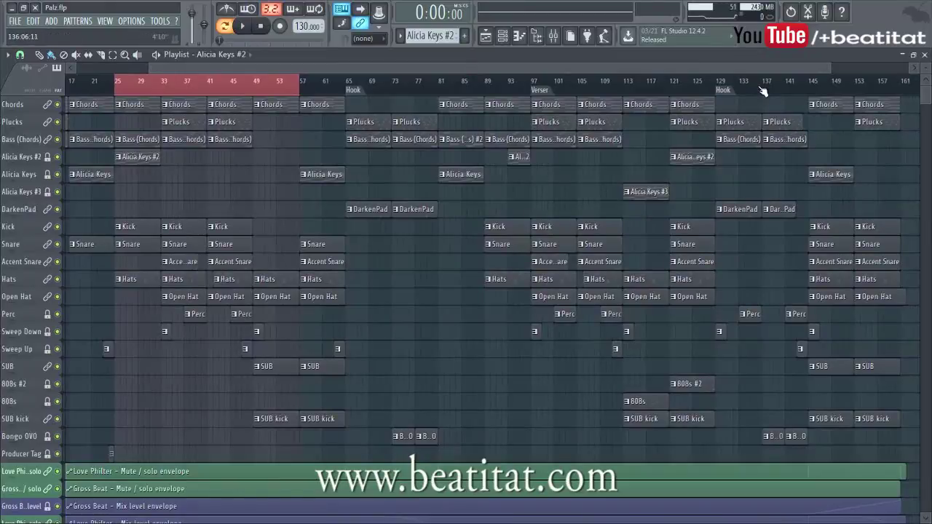
pyautogui.press('space')
pyautogui.click(719, 80)
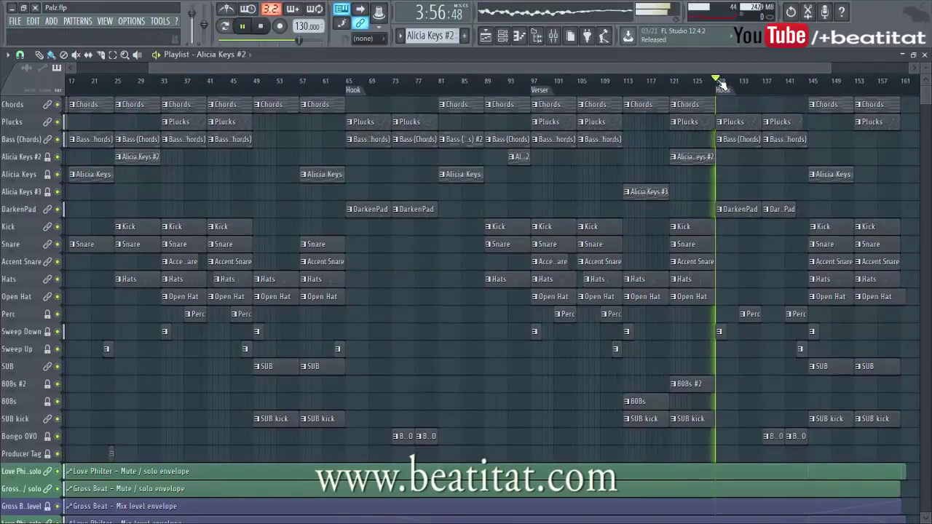
# Step: Show the mixer during playback and review the effect chains on the Master, Plucks and Bass tracks
pyautogui.click(553, 36)
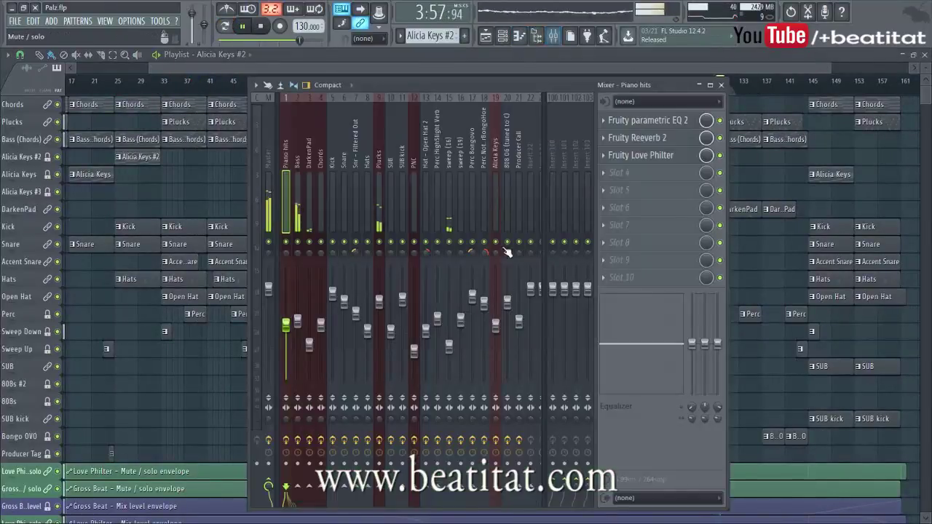
pyautogui.click(263, 195)
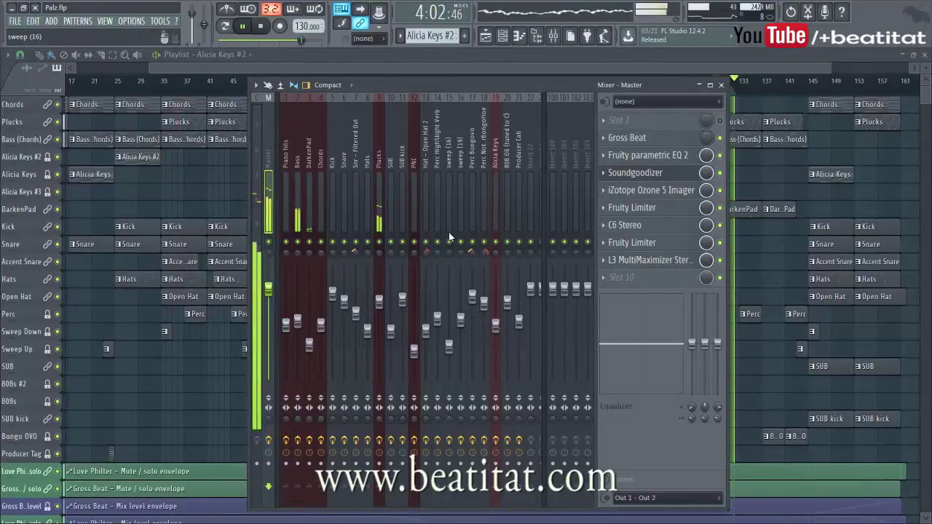
pyautogui.click(378, 182)
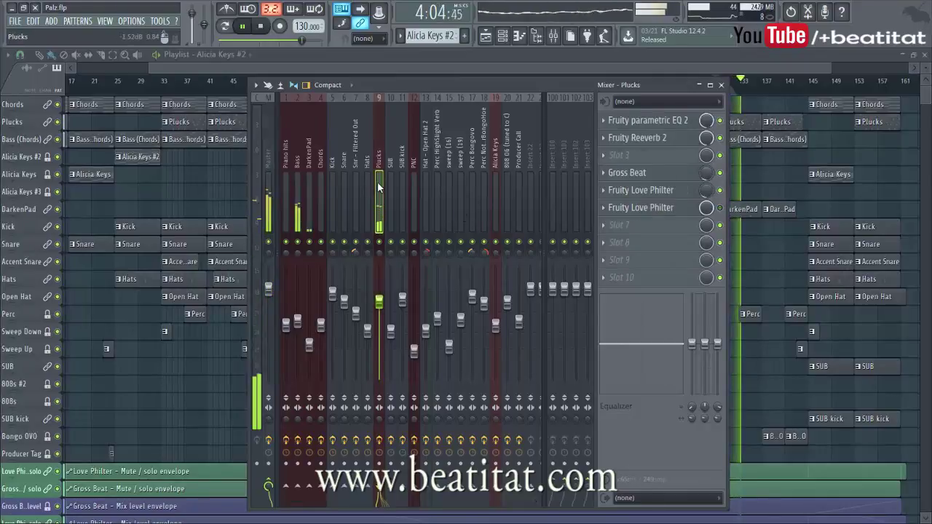
pyautogui.click(299, 208)
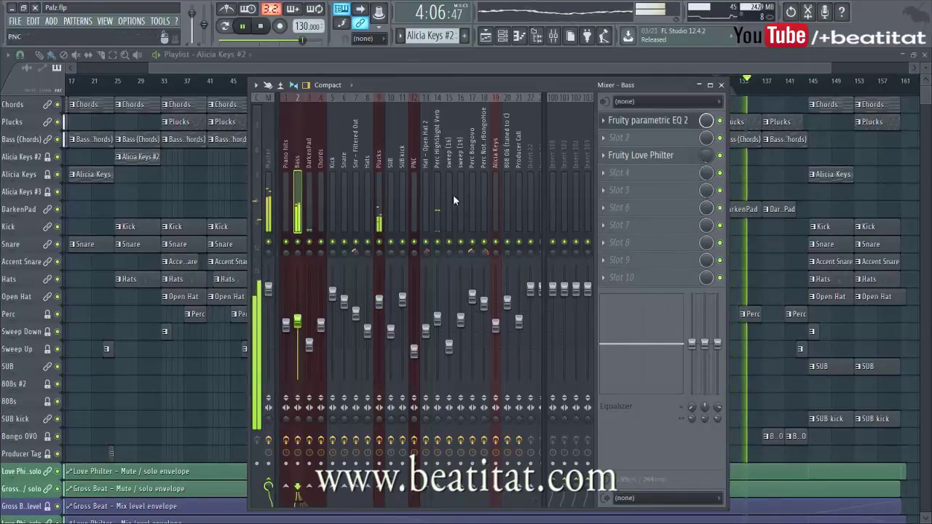
# Step: Remove the heavy low-end boost in the Bass track's Fruity parametric EQ 2, move band 3 to 48 Hz and audition it
pyautogui.click(624, 123)
pyautogui.press('space')
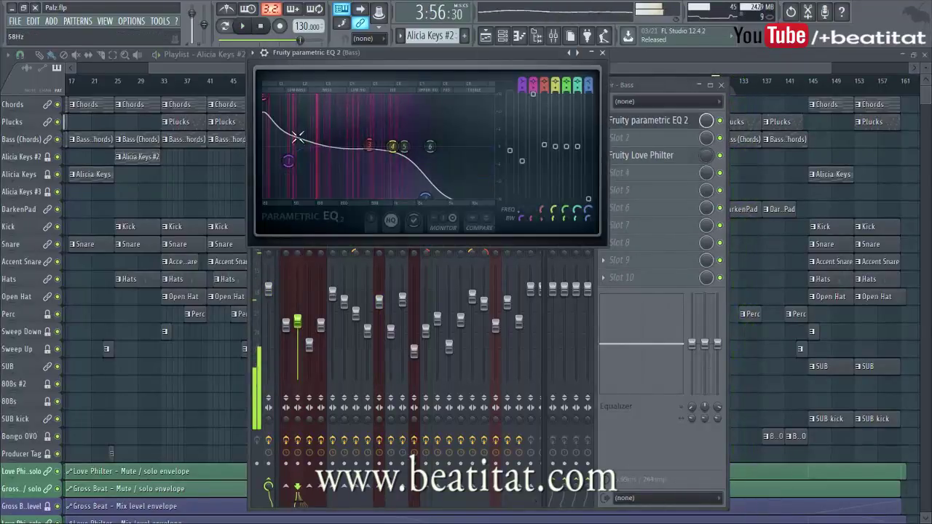
pyautogui.moveTo(265, 97); pyautogui.dragTo(264, 136)
pyautogui.moveTo(369, 145); pyautogui.dragTo(292, 143)
pyautogui.press('space')
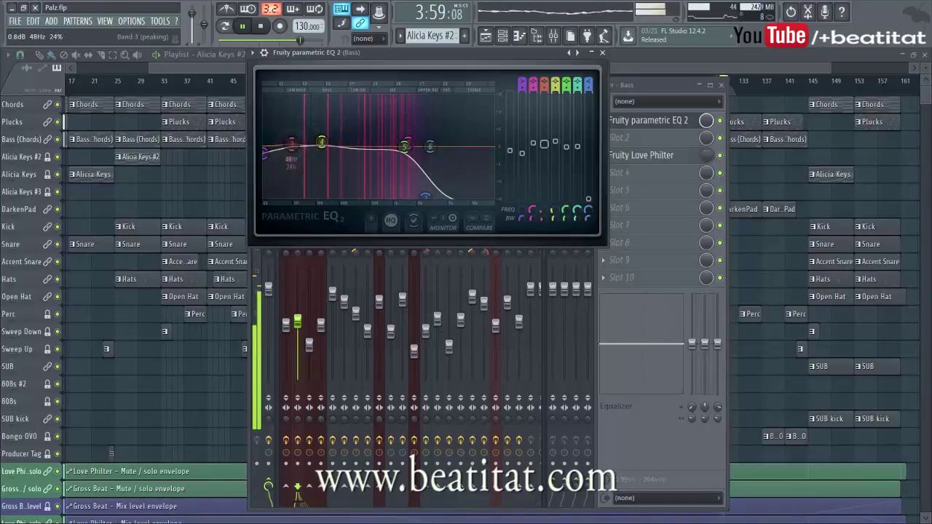
# Step: Shift the Bass EQ's high-shelf cut down to about 1696 Hz and band 5 to 838 Hz, and play the result
pyautogui.press('space')
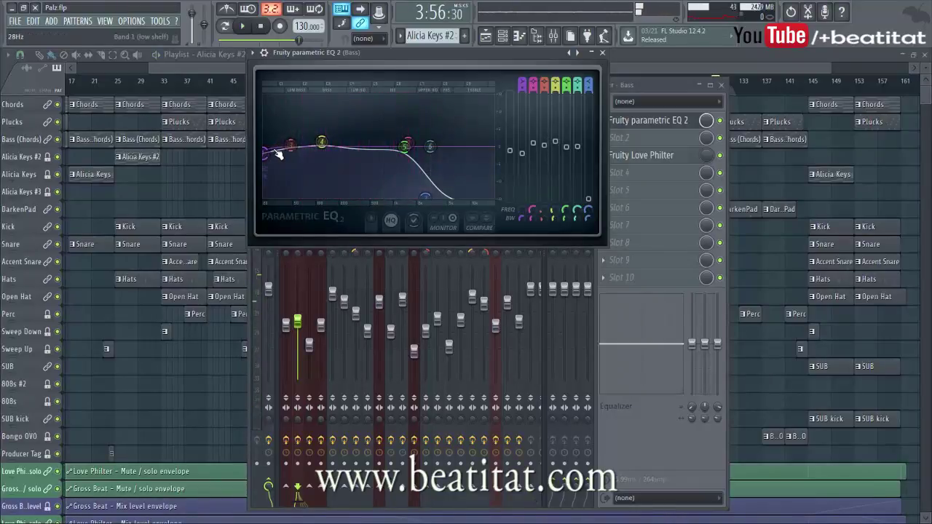
pyautogui.moveTo(418, 197); pyautogui.dragTo(414, 195)
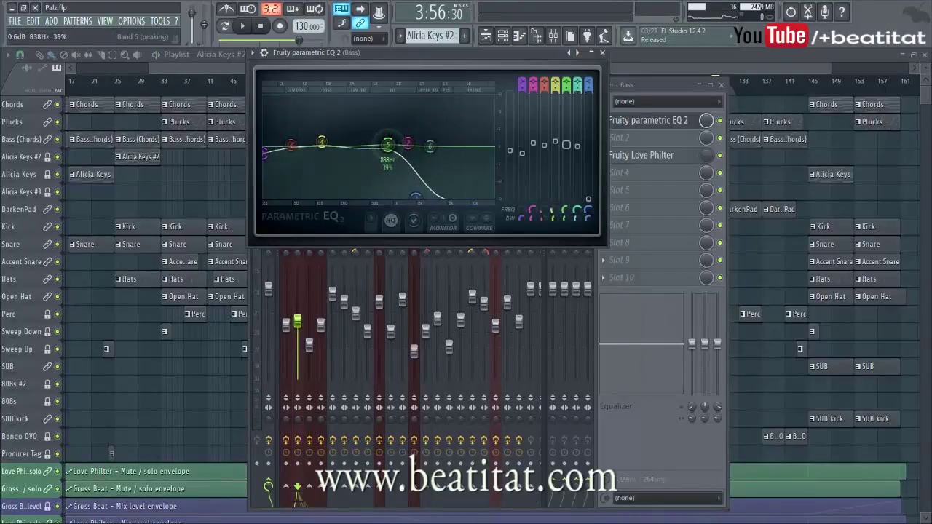
pyautogui.moveTo(405, 148); pyautogui.dragTo(389, 144)
pyautogui.press('space')
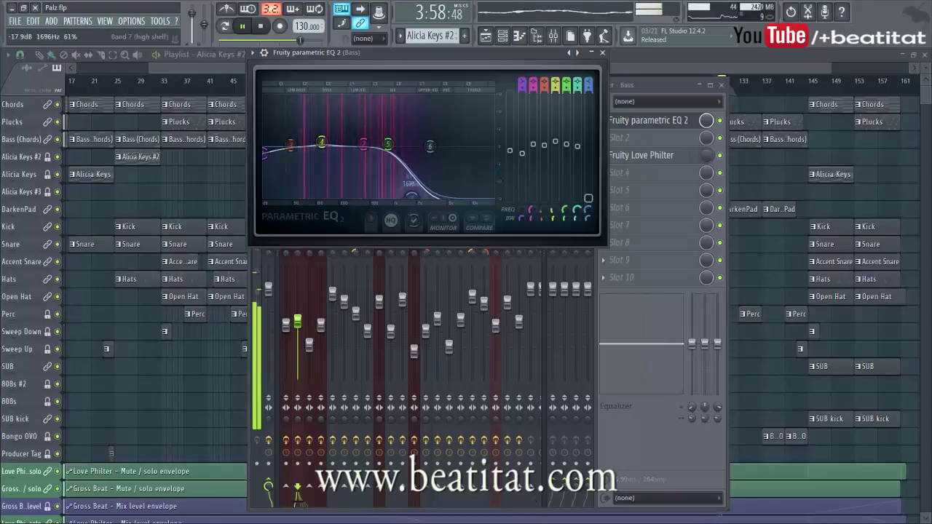
# Step: Fine-tune the Bass EQ's low end by shifting band 4 lower in frequency and slightly raising band 3, and close the EQ
pyautogui.moveTo(321, 141); pyautogui.dragTo(265, 97)
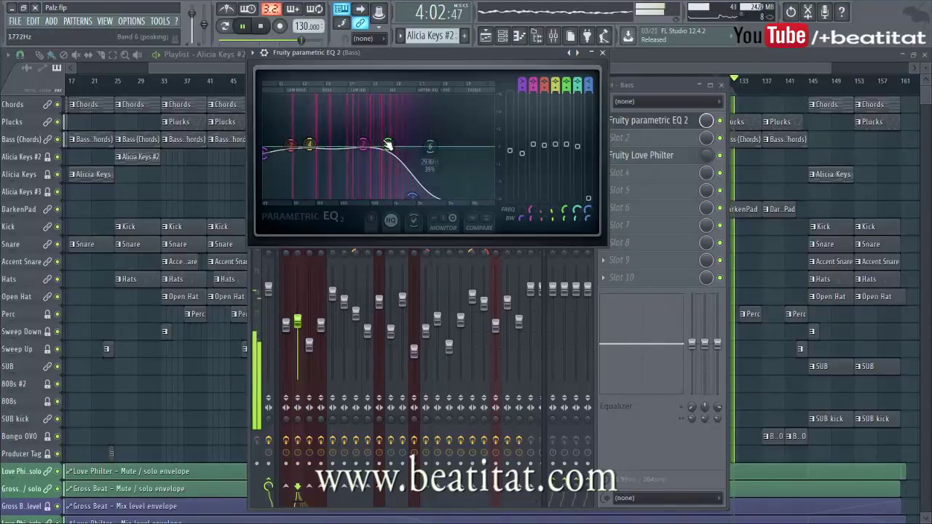
pyautogui.press('space')
pyautogui.moveTo(266, 97); pyautogui.dragTo(290, 142)
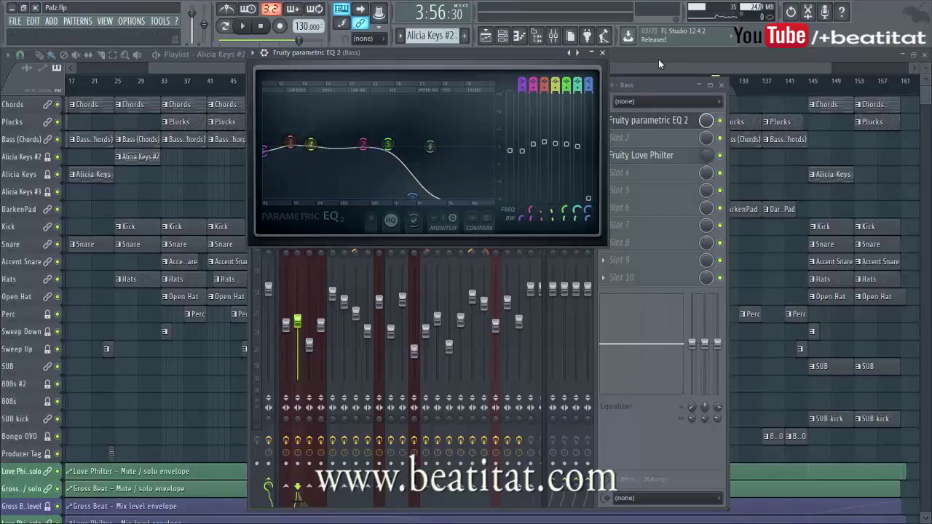
pyautogui.click(603, 54)
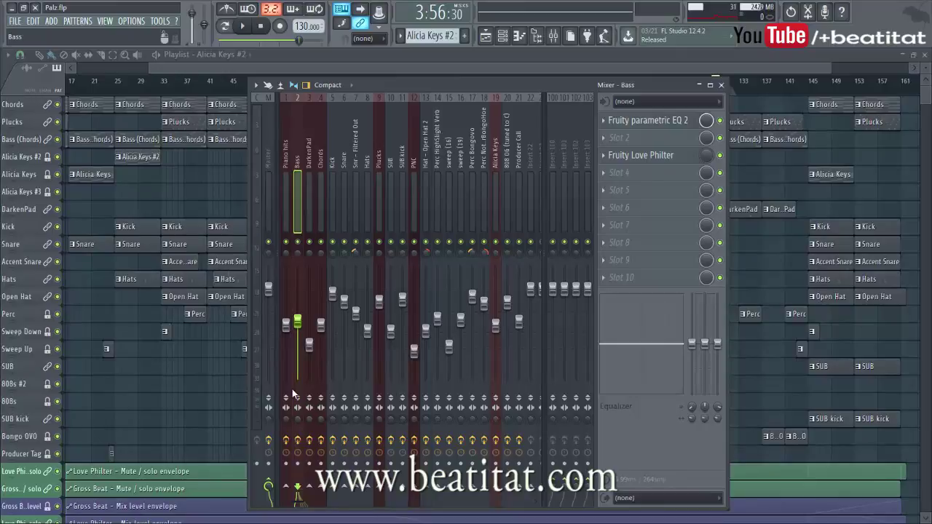
# Step: Recheck the Bass EQ curve, close it with the mixer and show the whole arrangement in the playlist
pyautogui.click(642, 118)
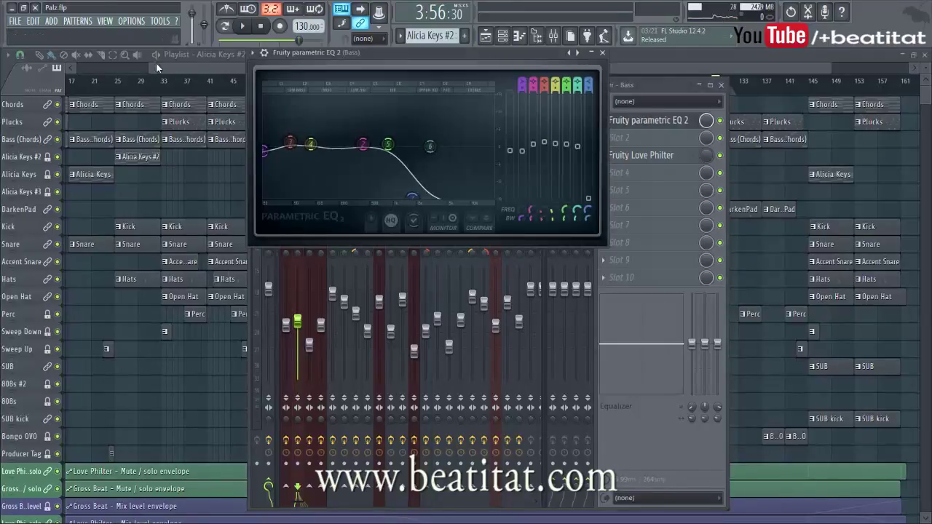
pyautogui.click(603, 53)
pyautogui.click(720, 85)
pyautogui.scroll(-2, 615, 193)
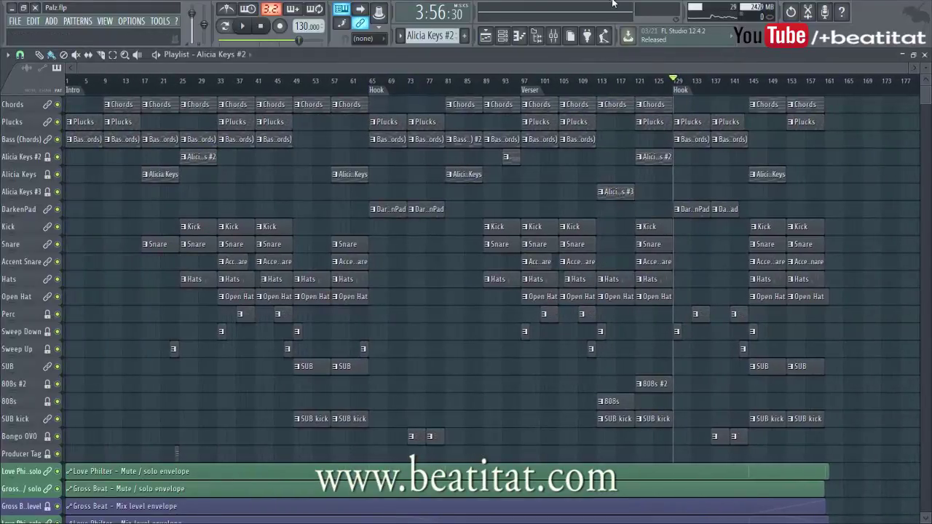
# Step: Play the second Hook, checking the Bass track's EQ curve against the sound, and restart it from bar 129 before stopping
pyautogui.press('space')
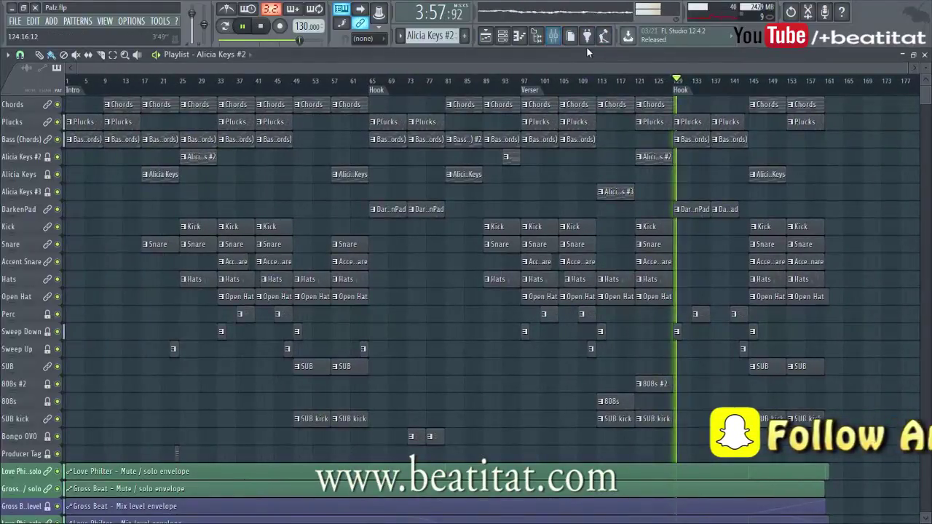
pyautogui.click(554, 36)
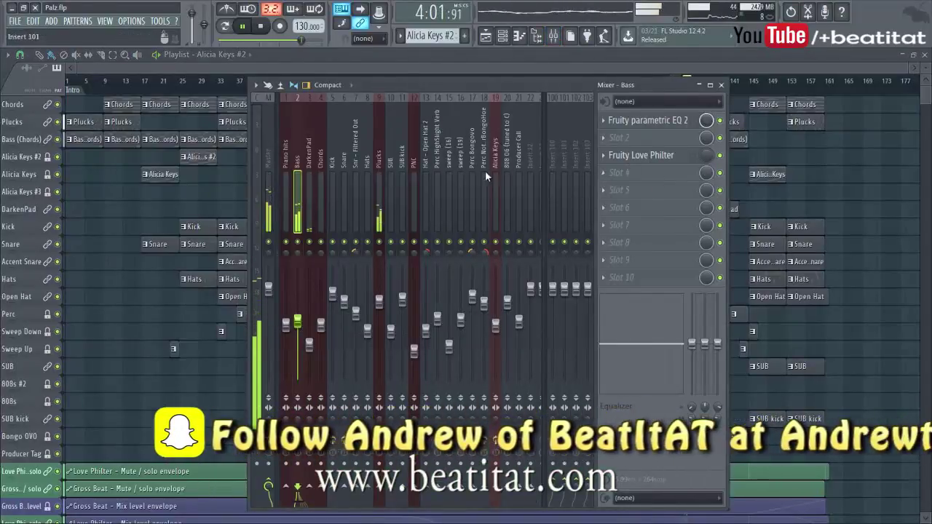
pyautogui.click(677, 120)
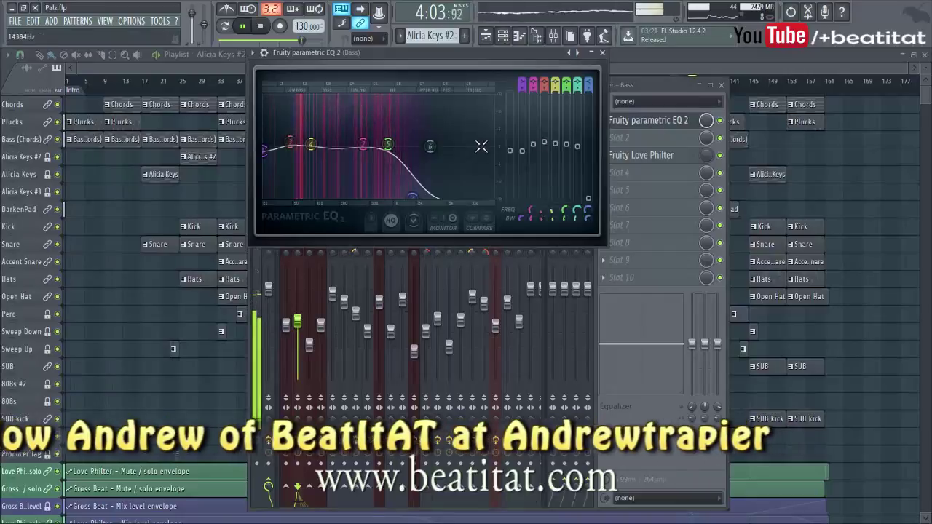
pyautogui.click(602, 53)
pyautogui.click(720, 86)
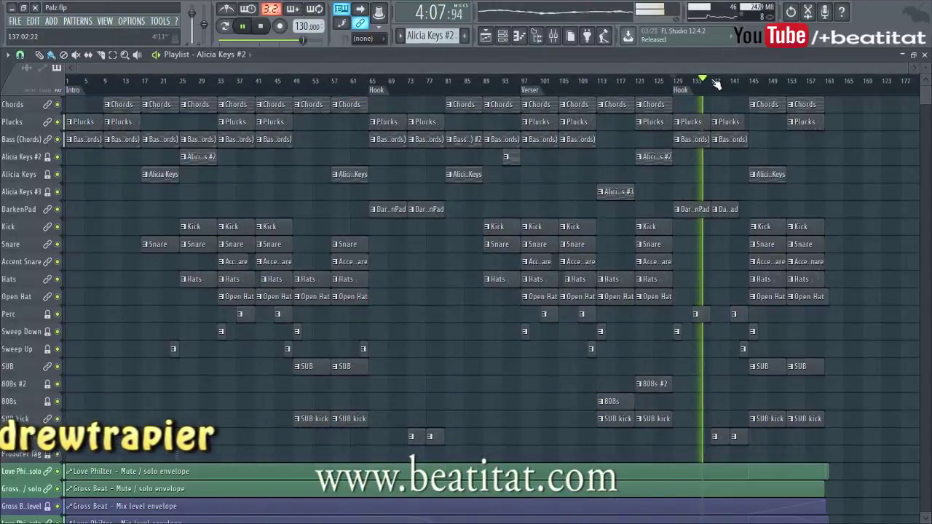
pyautogui.click(674, 81)
pyautogui.click(277, 26)
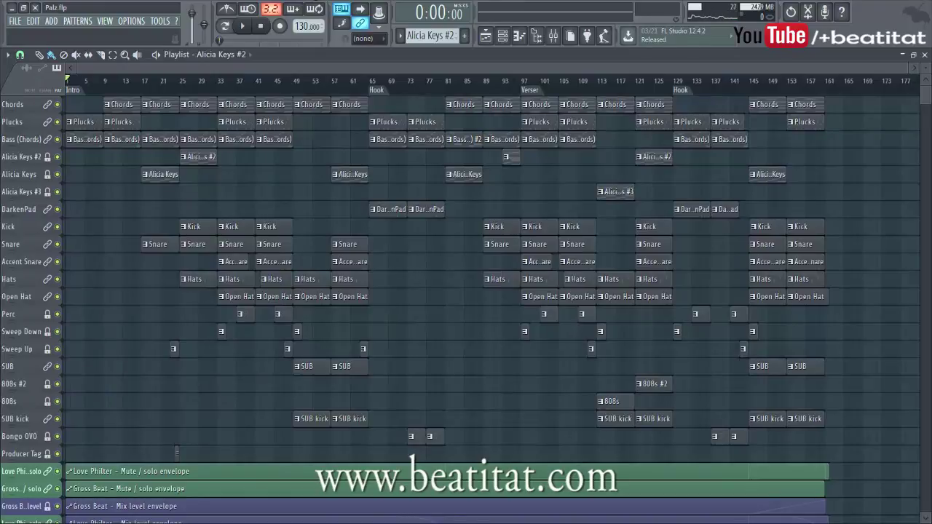
# Step: Reduce the band 2 boost around 61 Hz in the Kick track's Fruity parametric EQ 2, and close the EQ and mixer
pyautogui.click(552, 35)
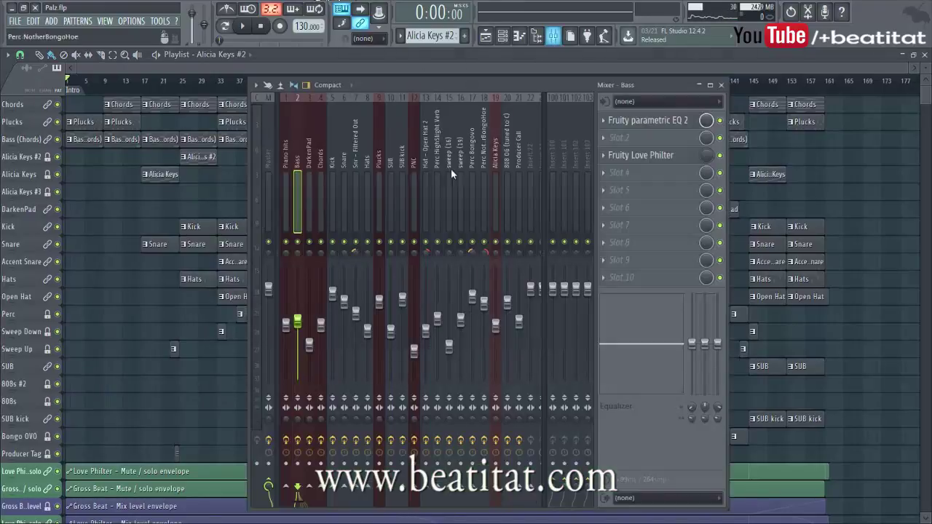
pyautogui.click(355, 183)
pyautogui.click(331, 183)
pyautogui.click(647, 138)
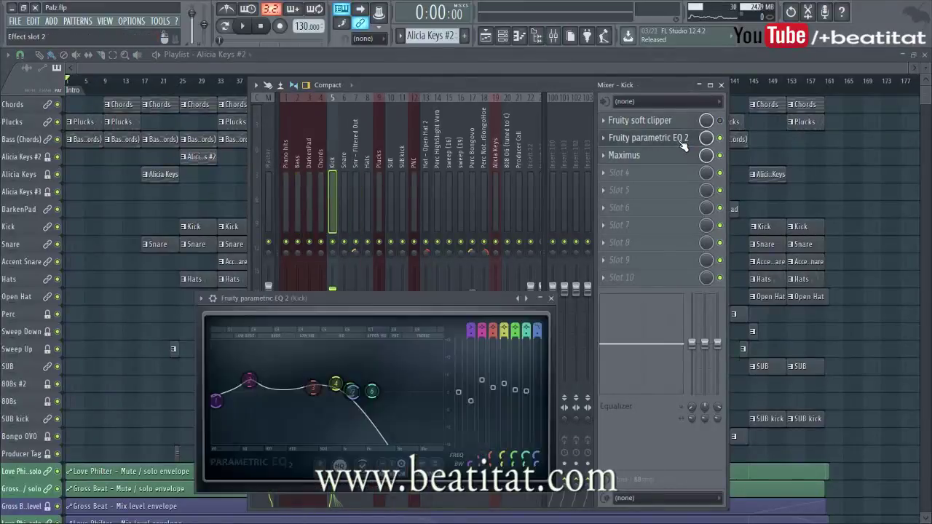
pyautogui.moveTo(249, 380); pyautogui.dragTo(256, 380)
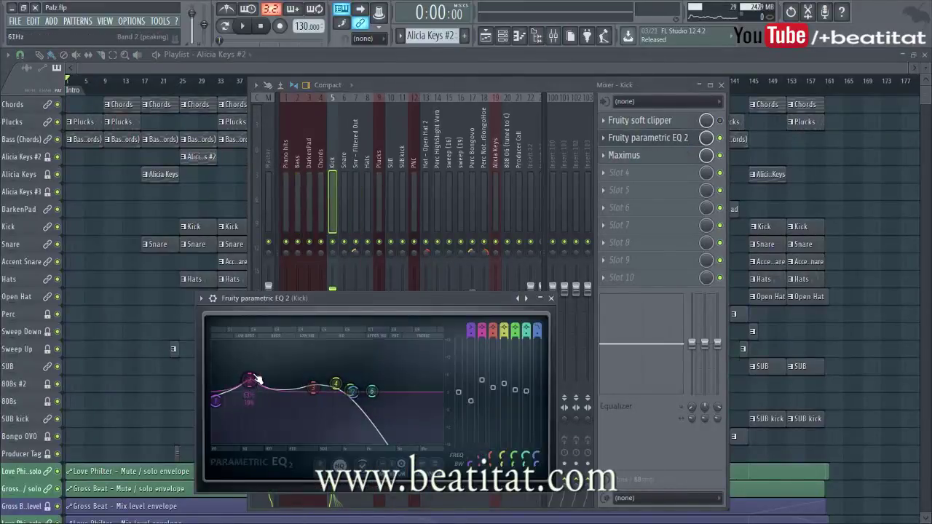
pyautogui.scroll(3, 256, 379)
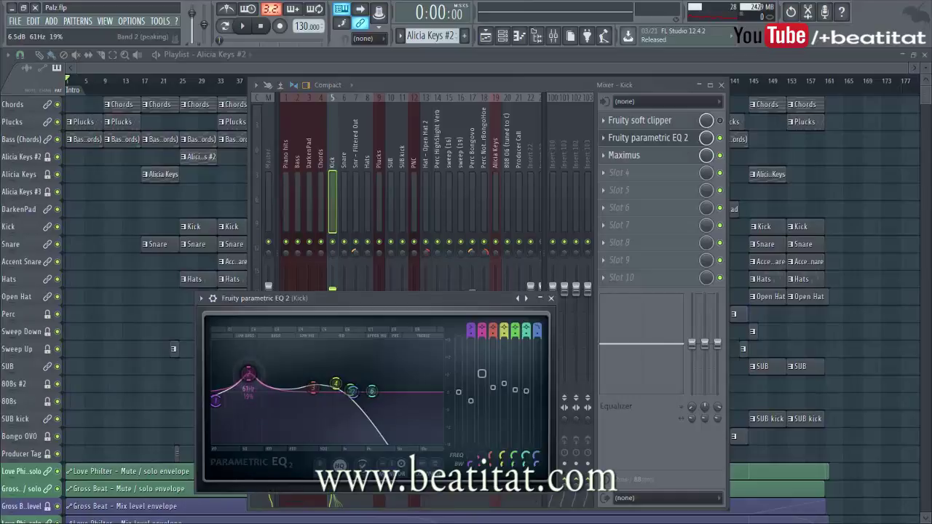
pyautogui.moveTo(256, 379); pyautogui.dragTo(247, 394)
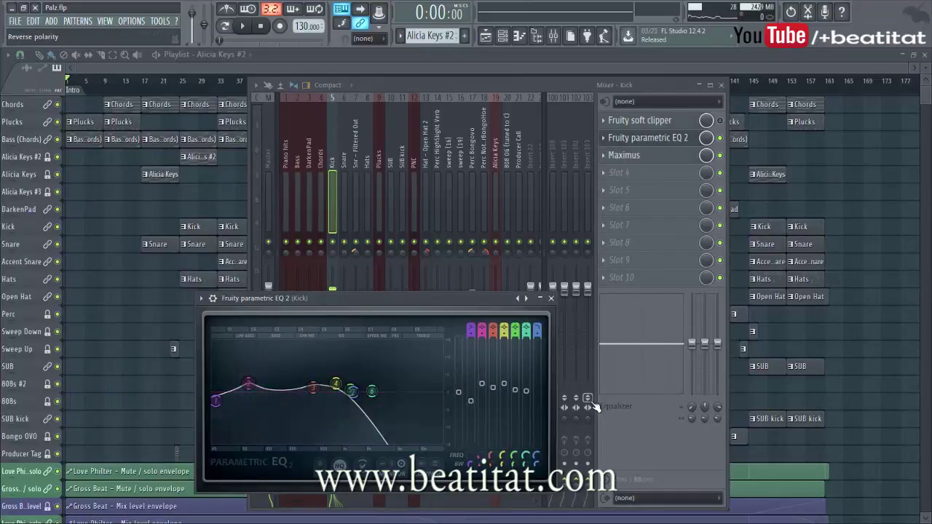
pyautogui.click(551, 297)
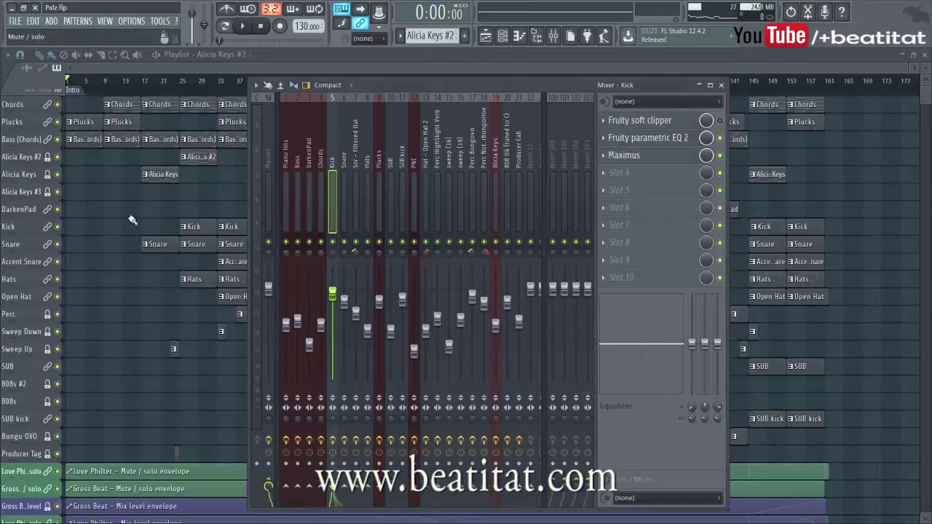
pyautogui.press('F9')
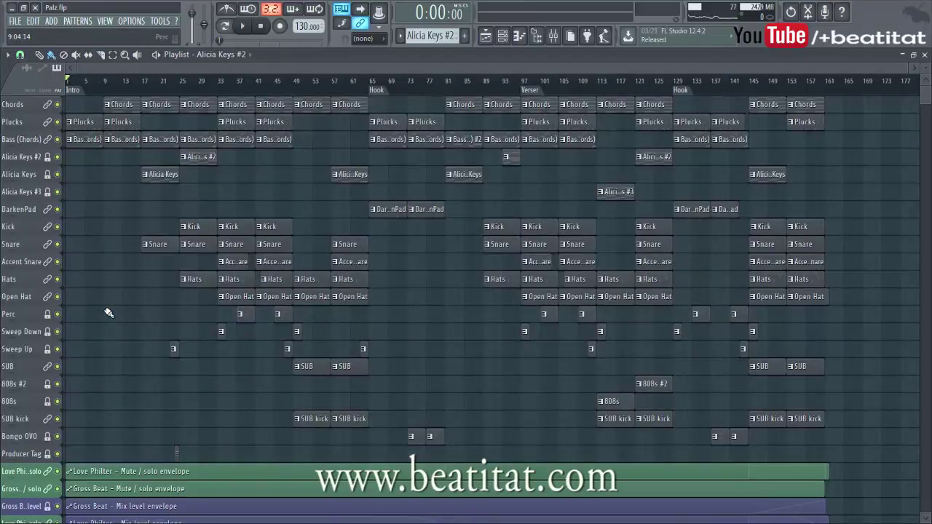